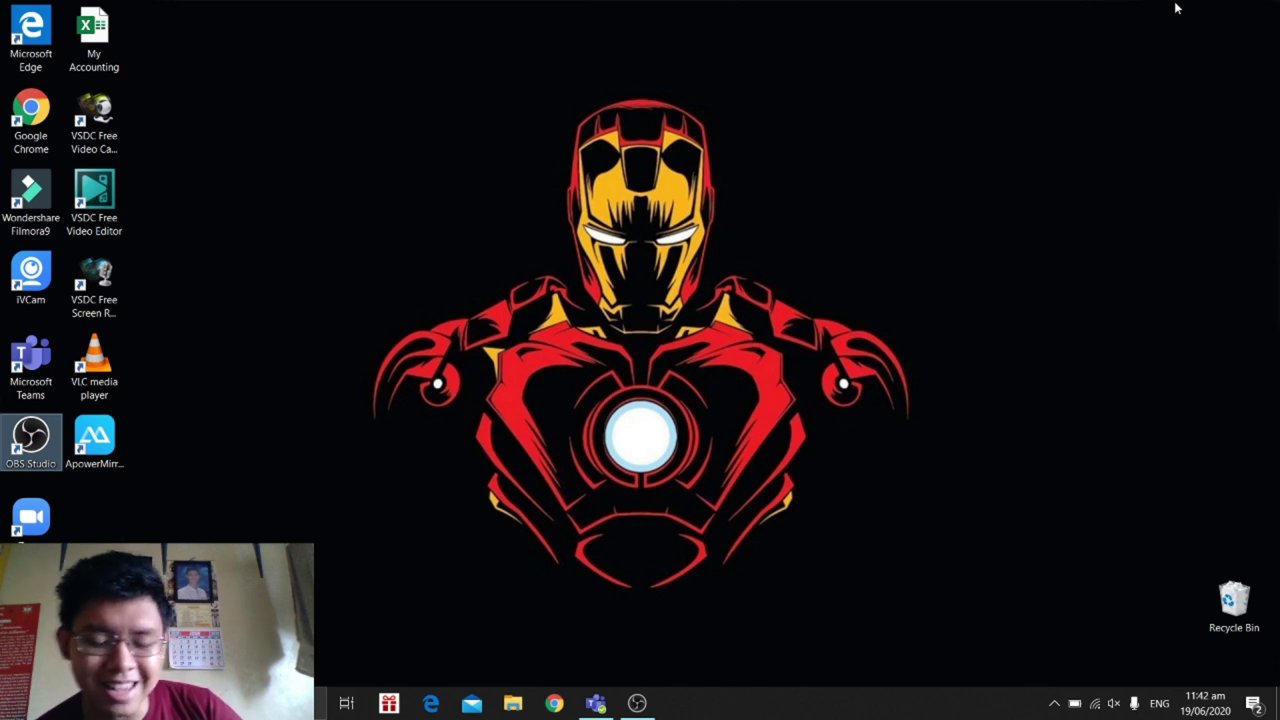
# Step: Bring Teams forward and show the MATHEMATICS TRIAL CLASS Assignments tab with its three tasks
pyautogui.click(604, 703)
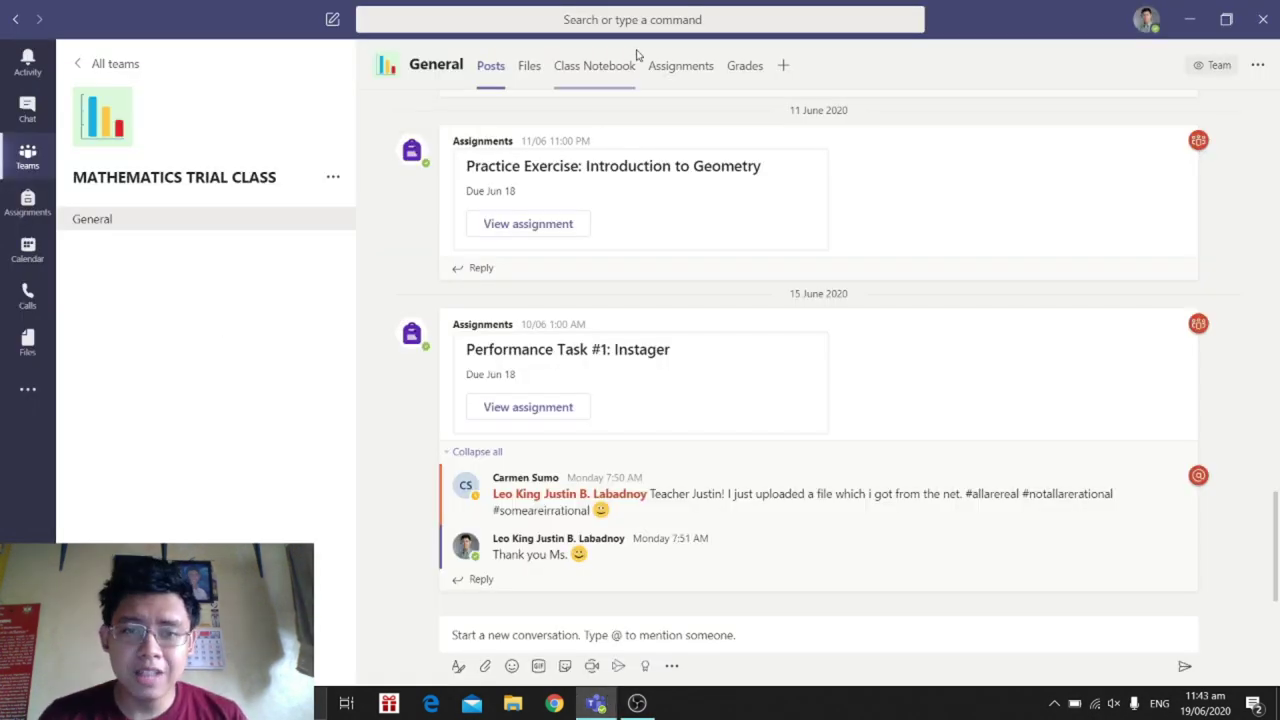
pyautogui.click(663, 72)
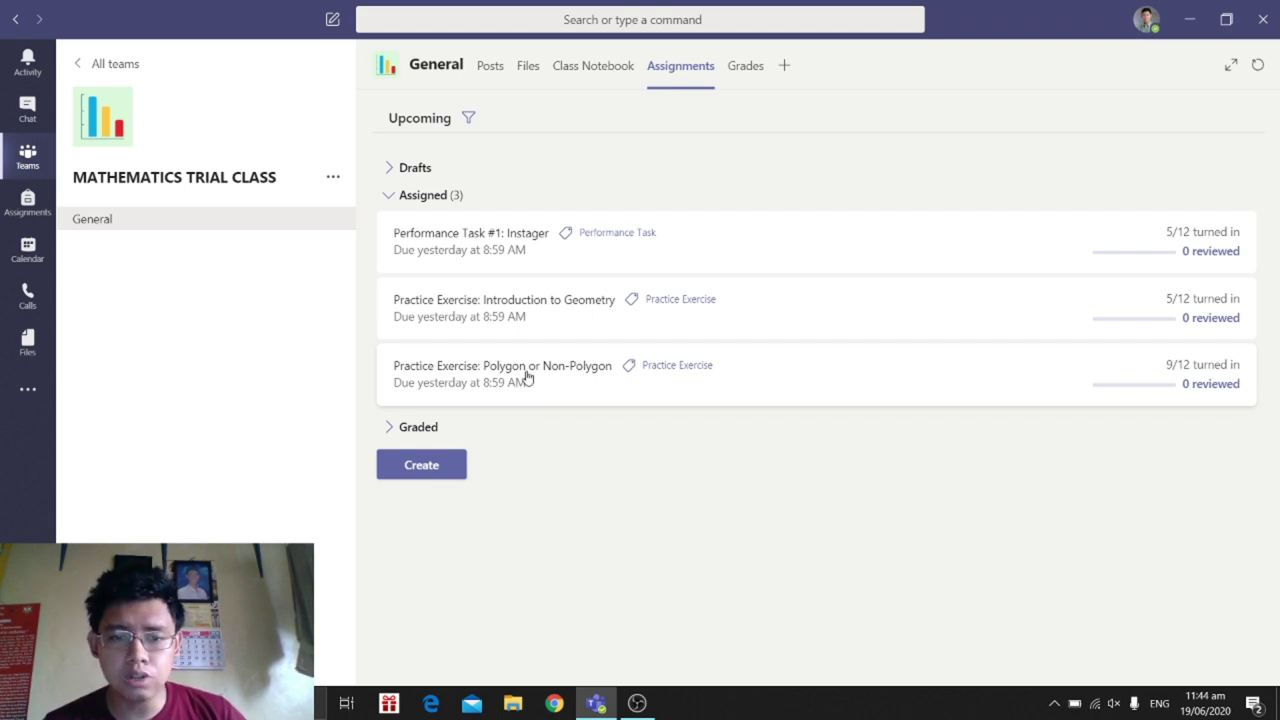
# Step: Open Practice Exercise: Polygon or Non-Polygon and sort students by Status, turned-in first
pyautogui.click(514, 389)
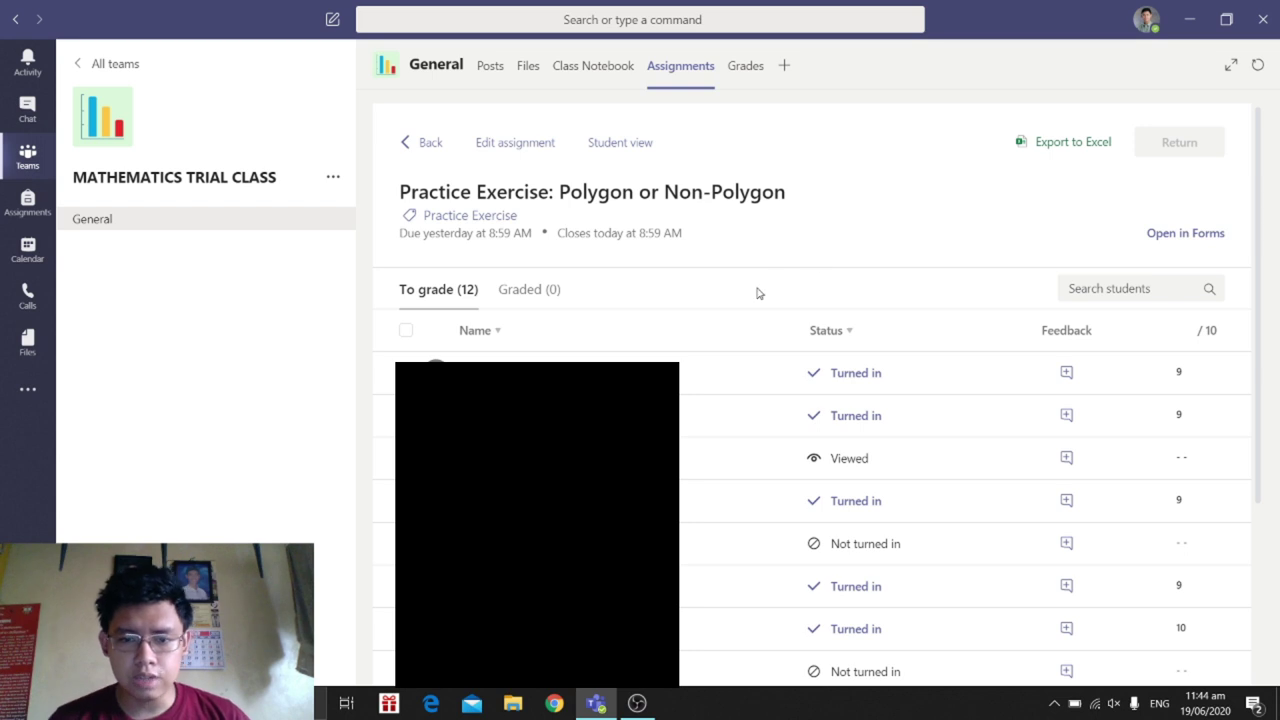
pyautogui.scroll(-2, 757, 293)
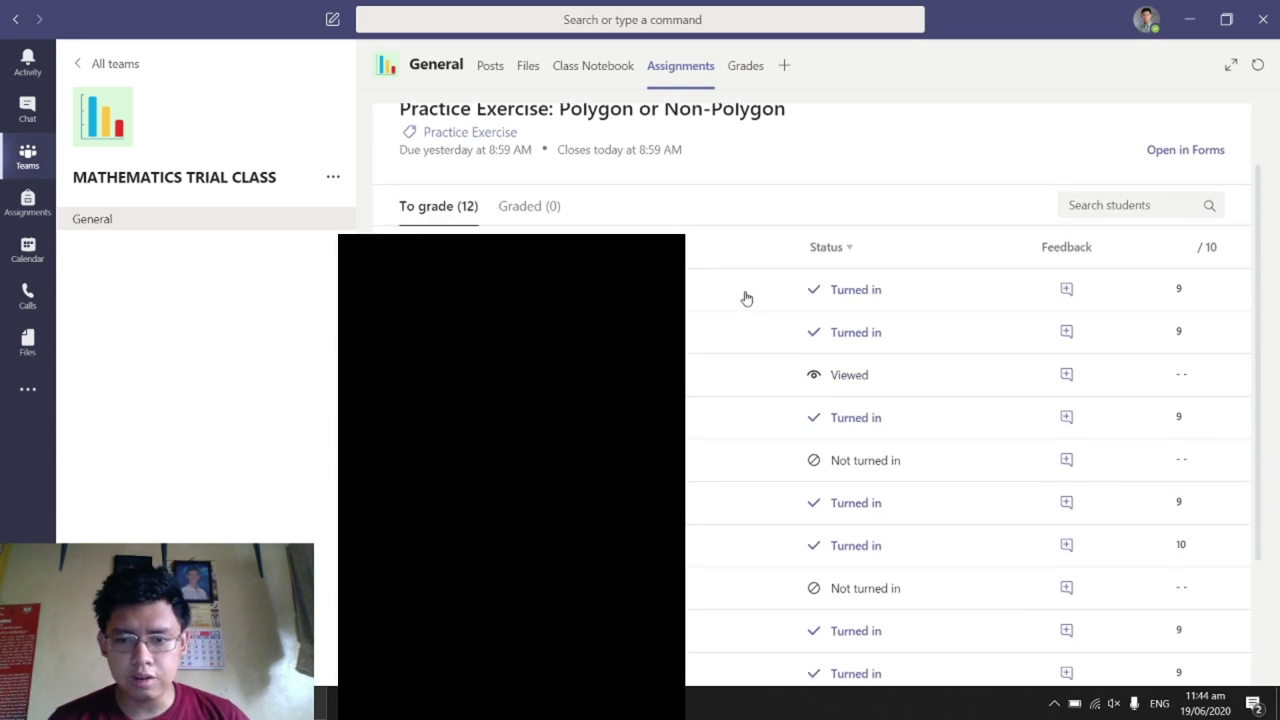
pyautogui.click(845, 252)
pyautogui.click(845, 252)
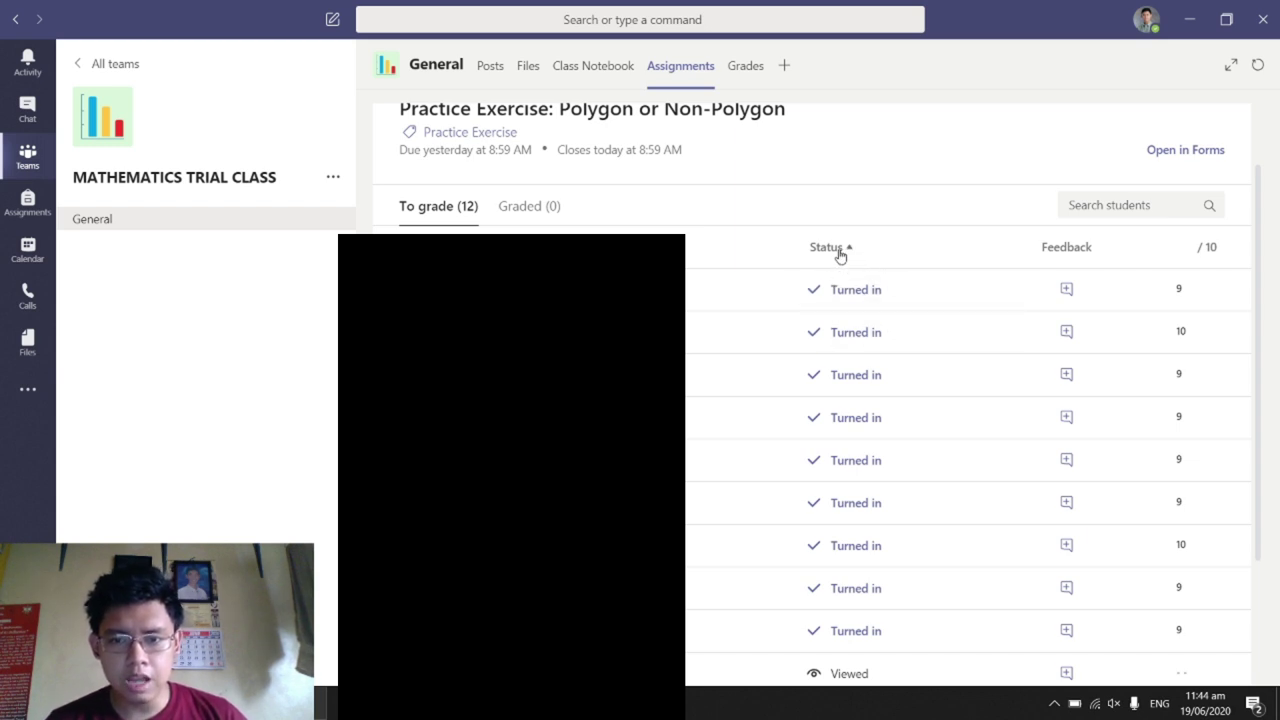
pyautogui.click(840, 252)
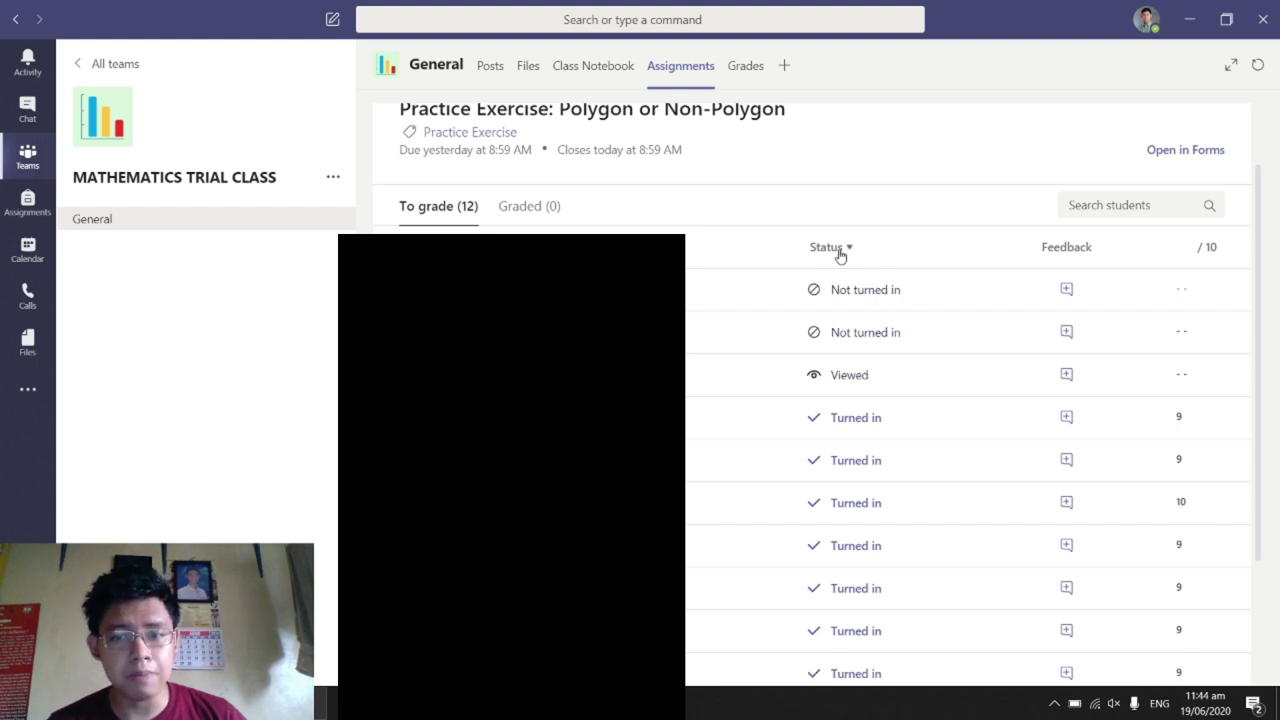
pyautogui.click(840, 252)
pyautogui.scroll(-1, 864, 591)
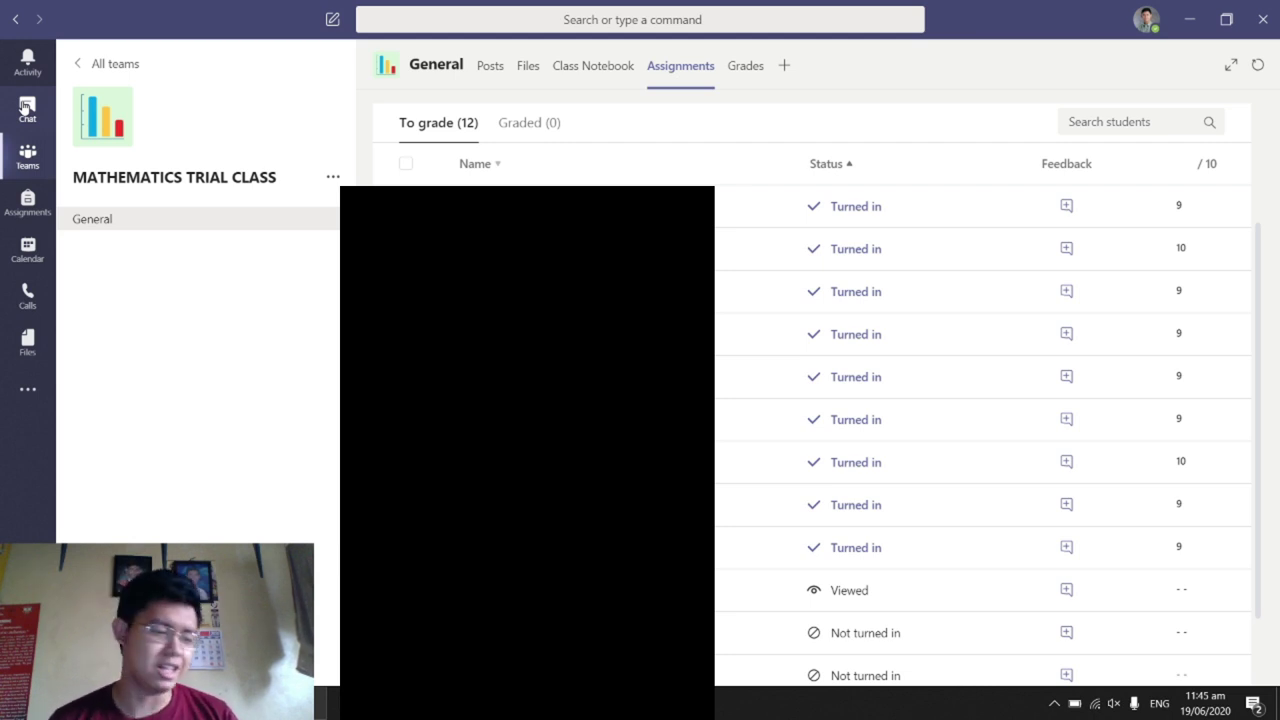
pyautogui.scroll(1, 1197, 247)
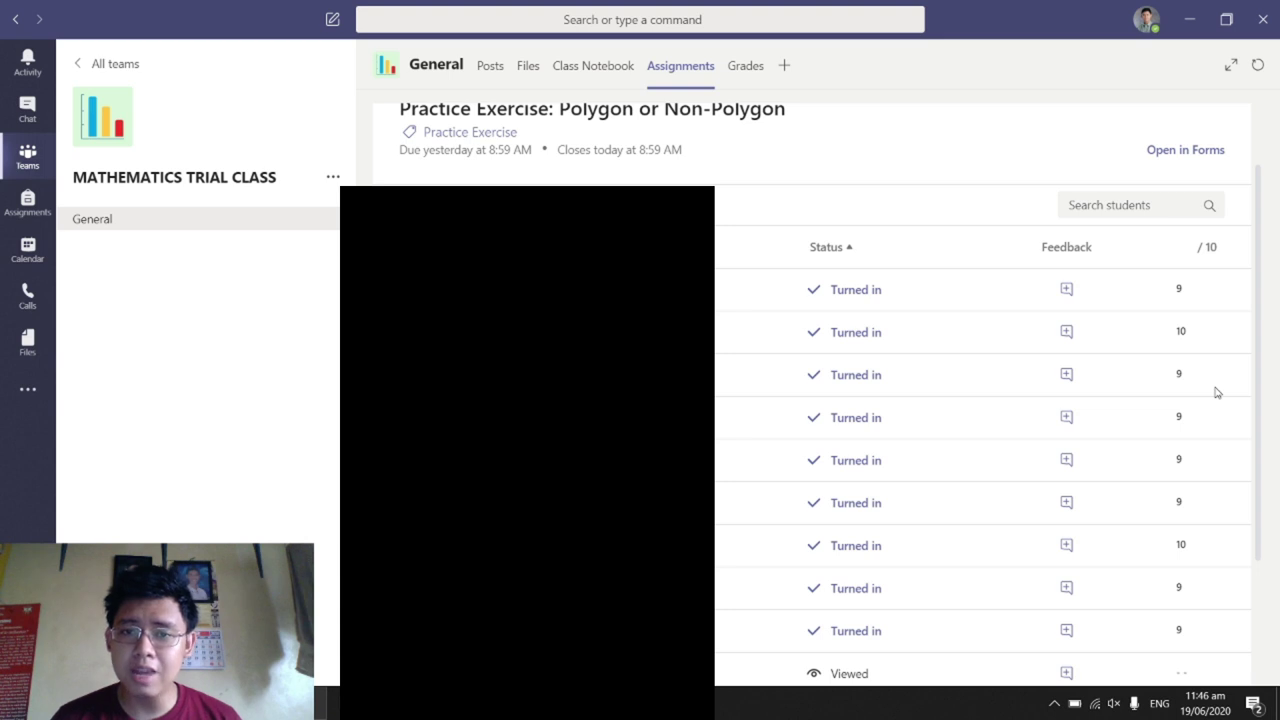
# Step: Open one student's auto-graded Polygon or Non-Polygon answers and scroll through them
pyautogui.click(869, 297)
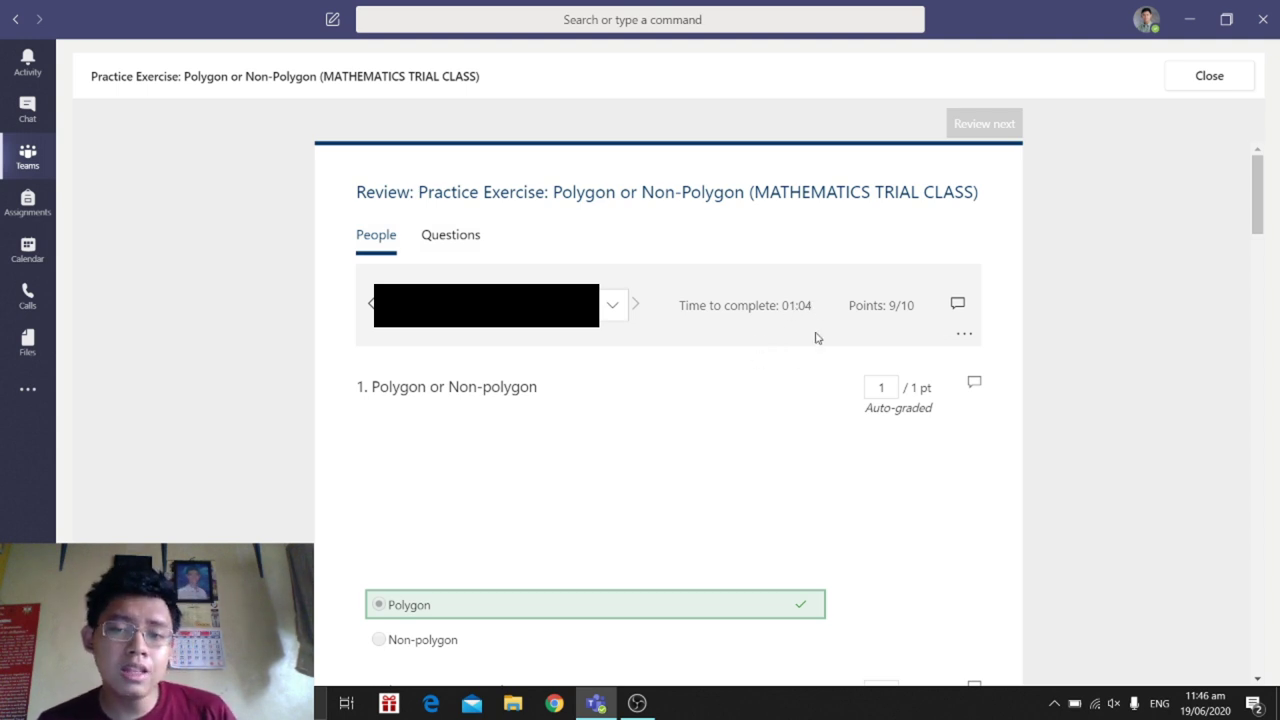
pyautogui.click(962, 303)
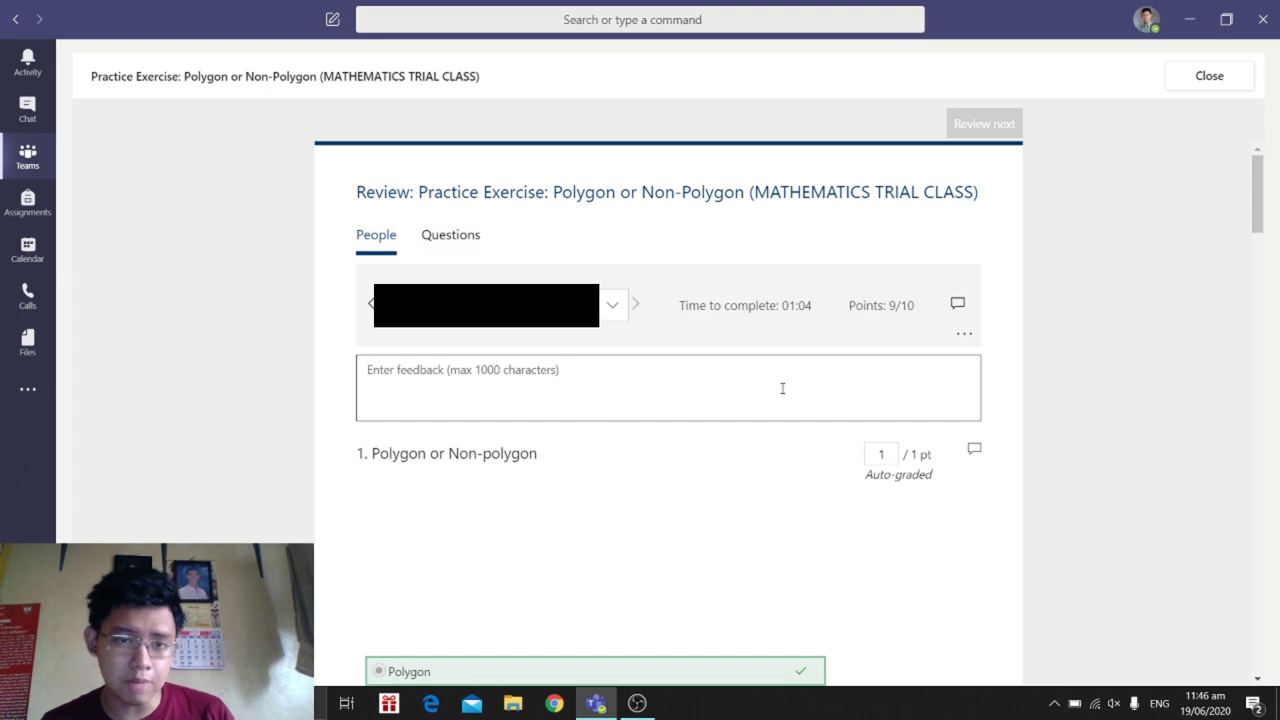
pyautogui.scroll(-3, 782, 388)
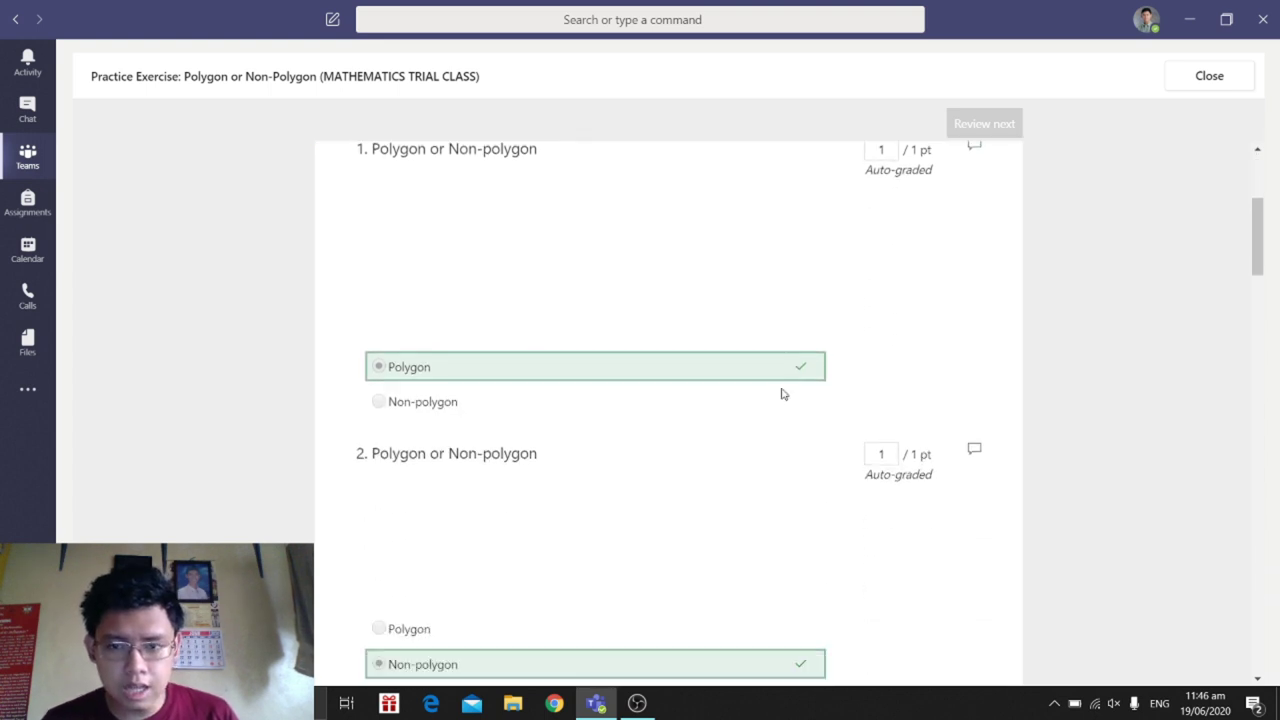
pyautogui.scroll(-5, 783, 394)
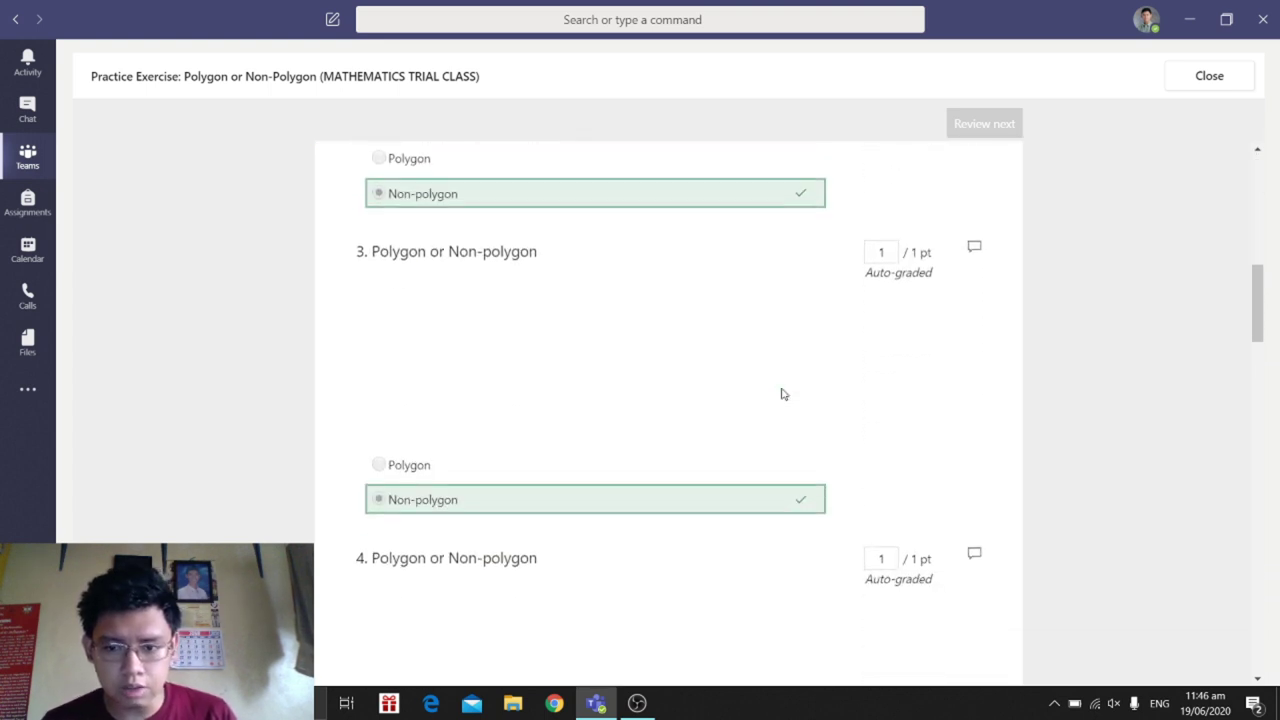
pyautogui.scroll(-10, 783, 394)
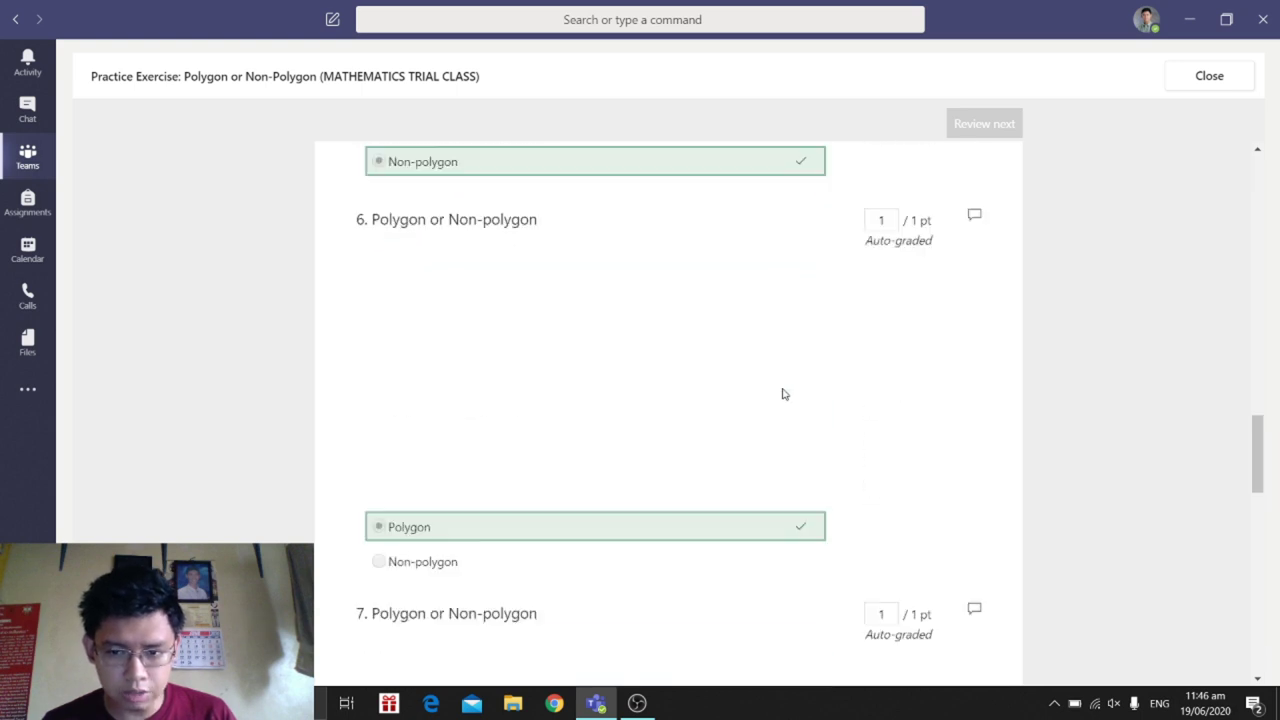
pyautogui.scroll(-8, 783, 394)
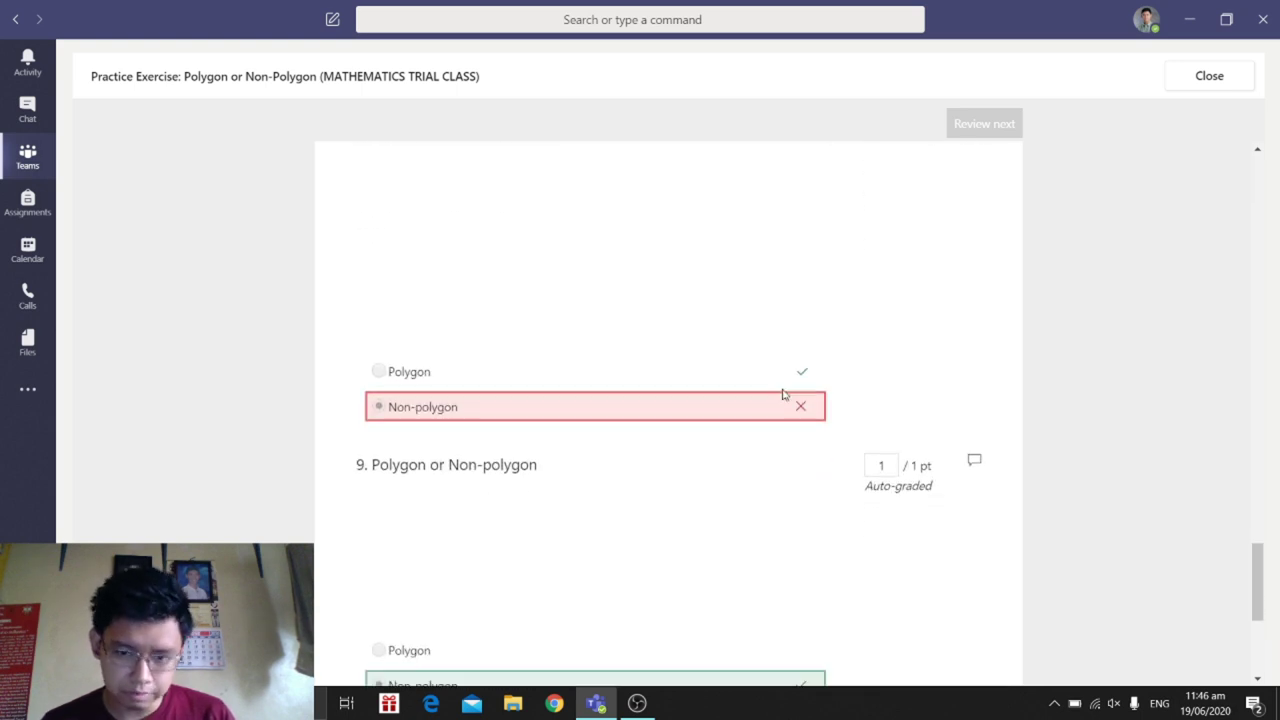
pyautogui.scroll(20, 849, 471)
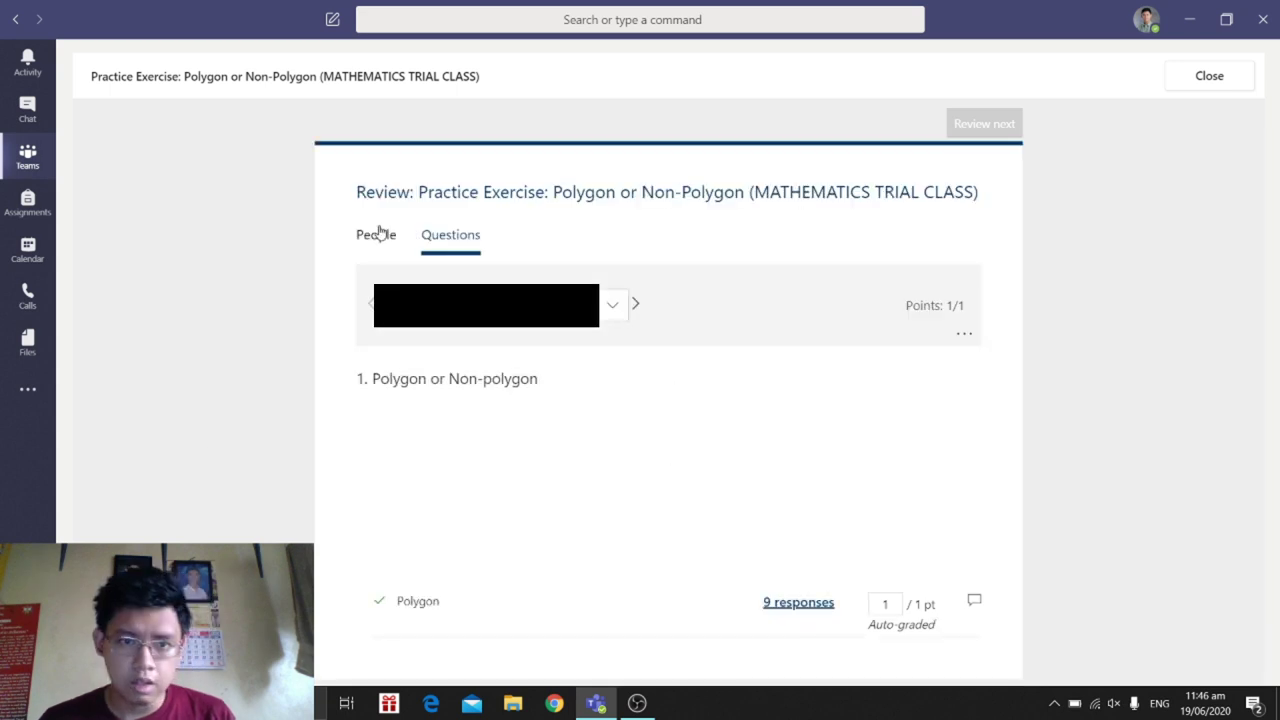
pyautogui.click(379, 232)
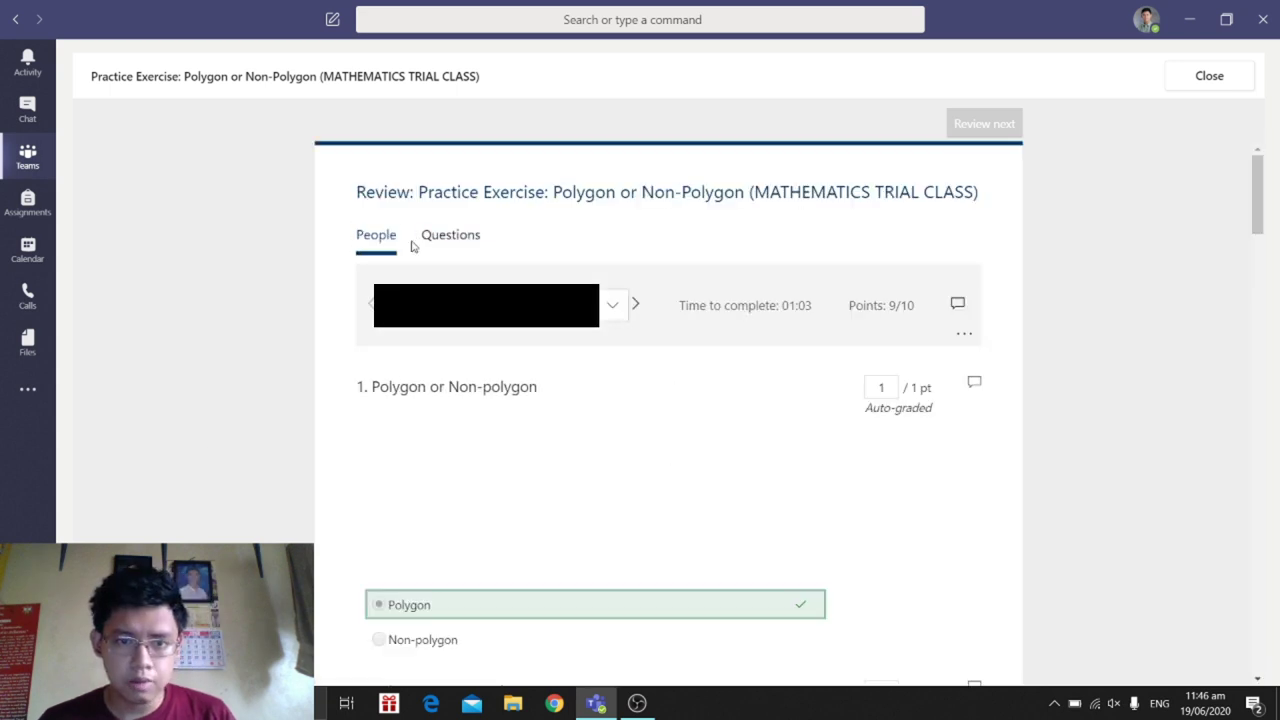
# Step: Step through the next several students' responses, reaching one scored 9/10 in 01:28
pyautogui.click(634, 306)
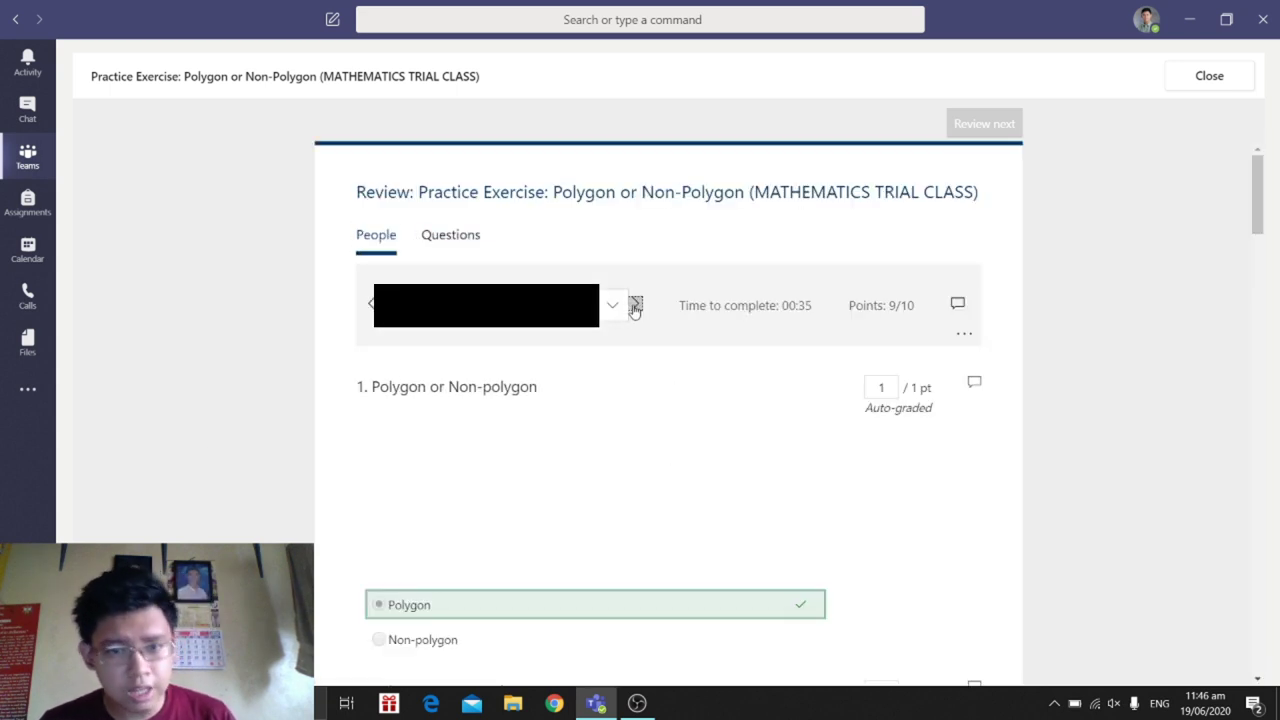
pyautogui.scroll(-3, 851, 417)
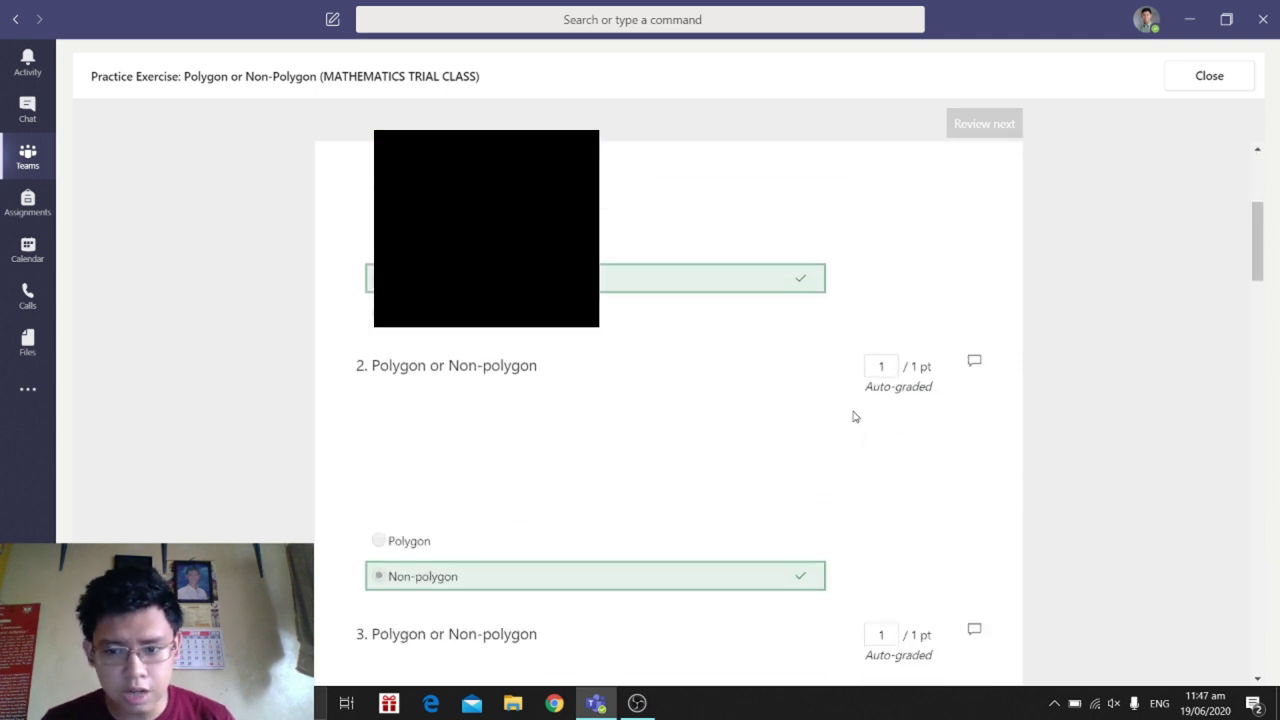
pyautogui.scroll(-2, 853, 417)
pyautogui.scroll(5, 851, 414)
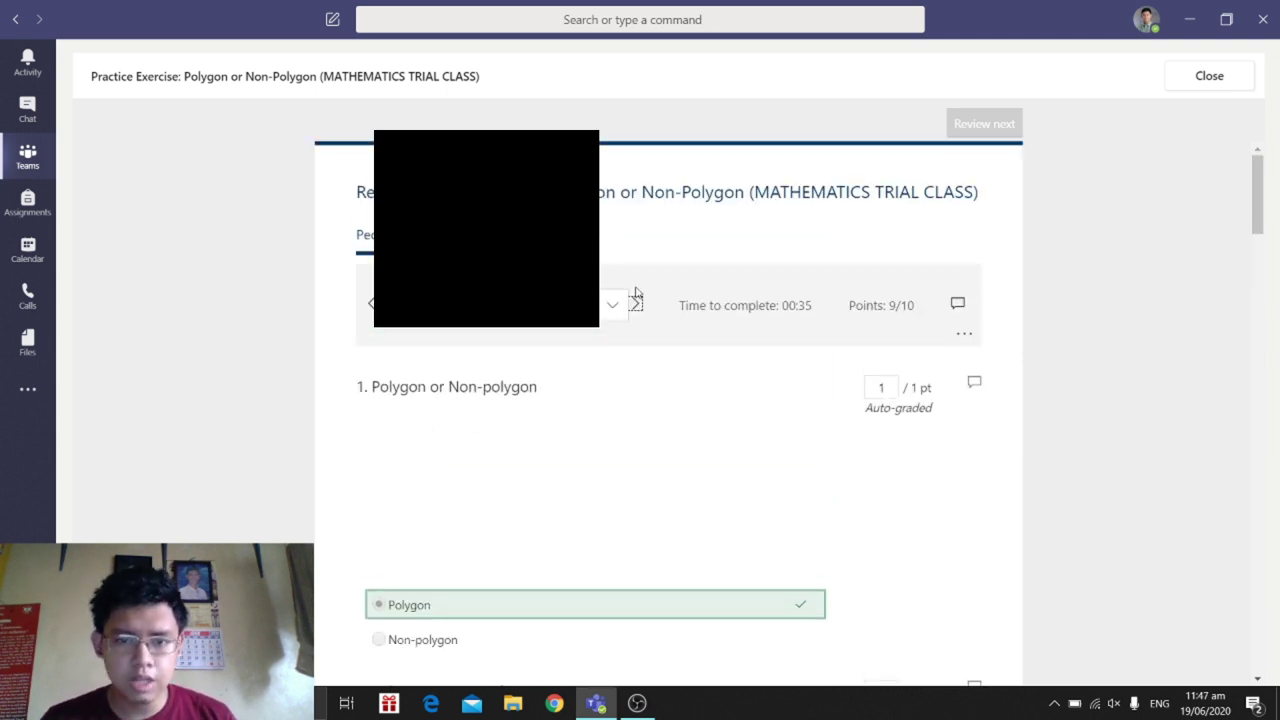
pyautogui.click(637, 305)
pyautogui.click(639, 308)
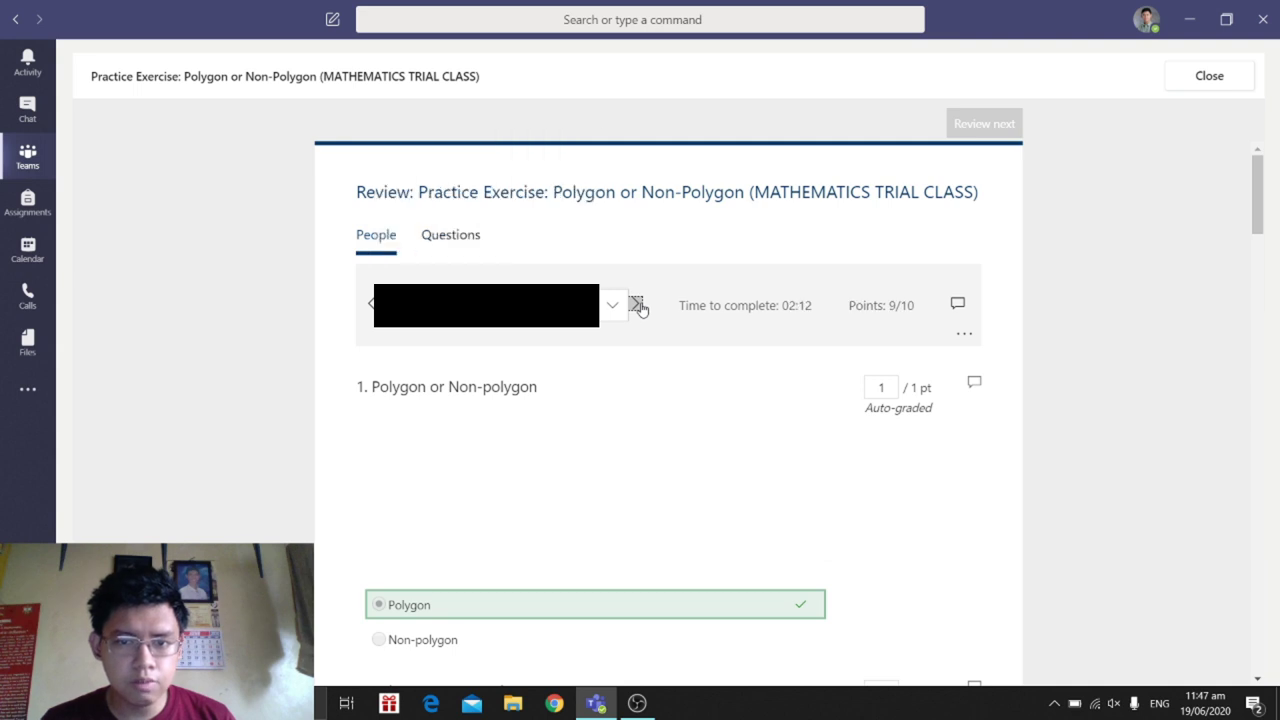
pyautogui.click(640, 310)
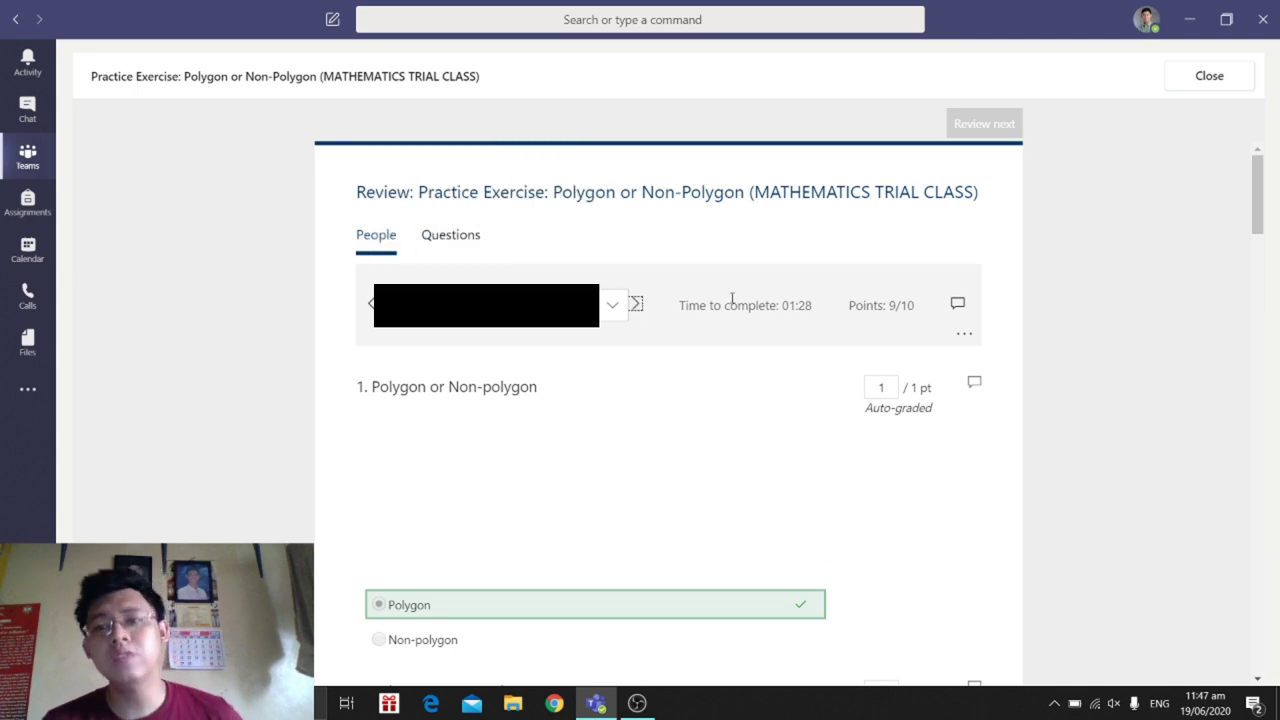
# Step: Close the review and return to the Assignments list showing 5/12, 5/12 and 9/12 turned in
pyautogui.click(1215, 79)
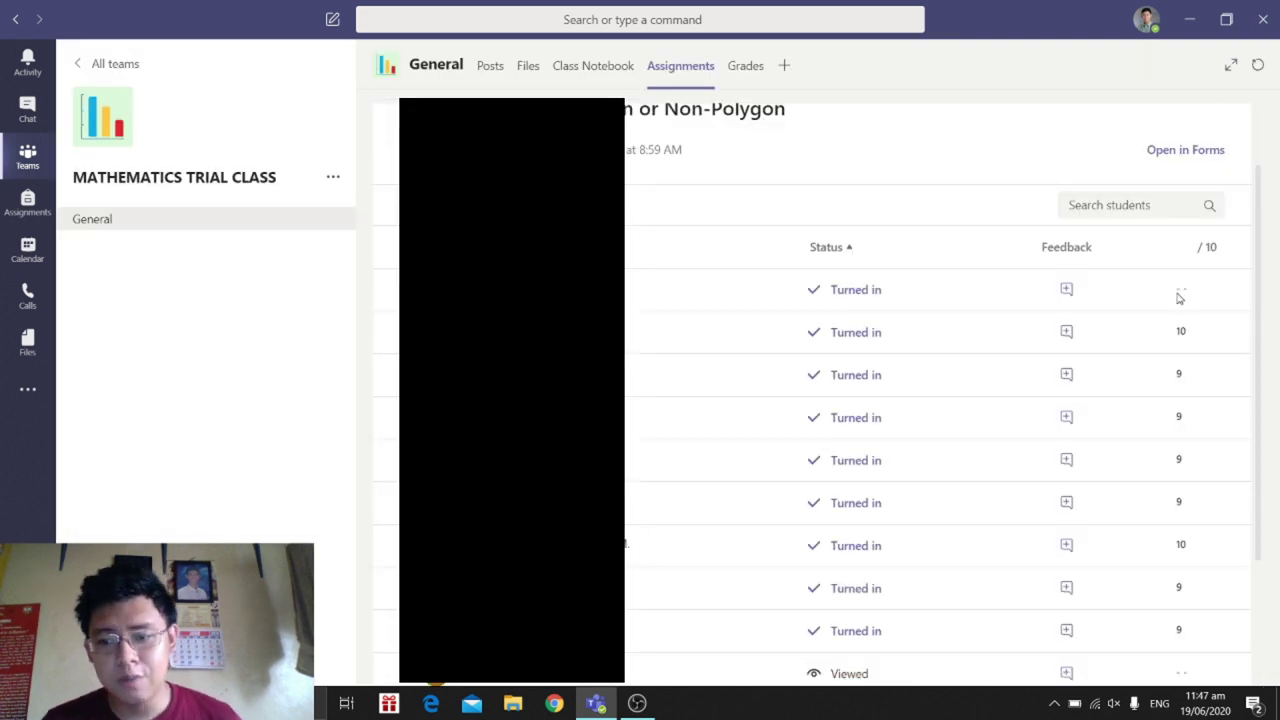
pyautogui.scroll(-2, 1177, 294)
pyautogui.scroll(2, 1177, 294)
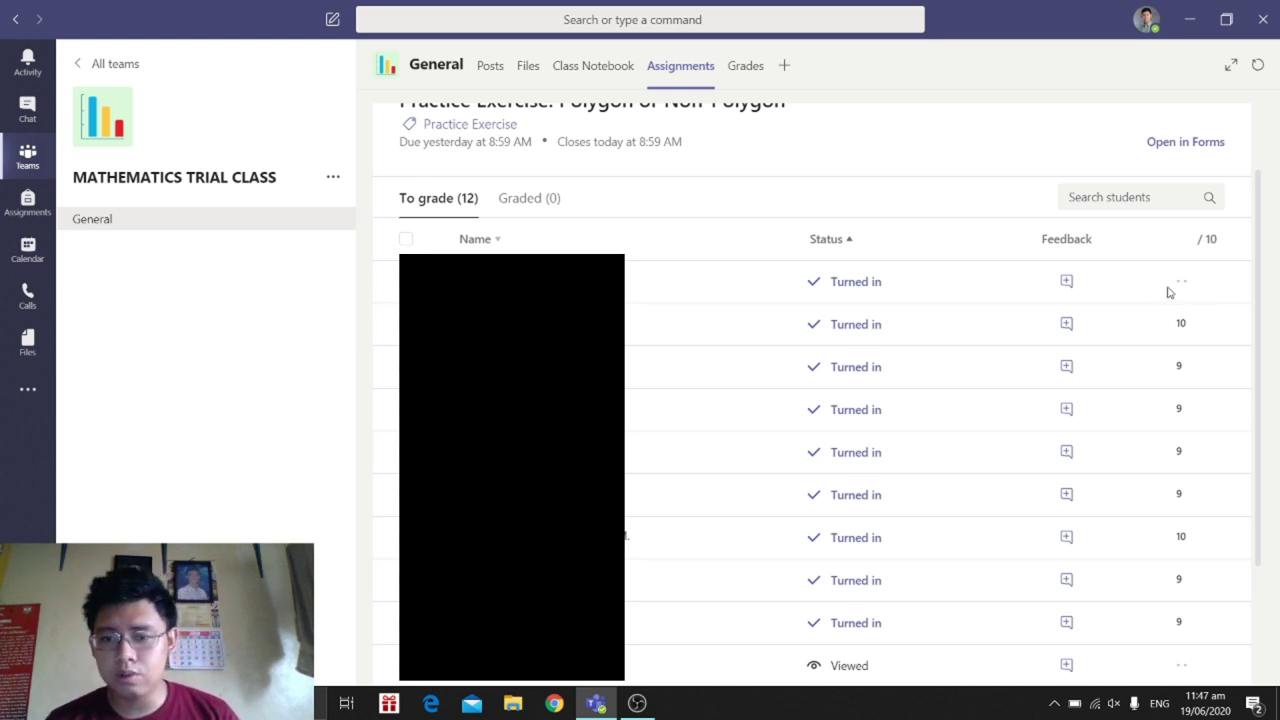
pyautogui.click(680, 65)
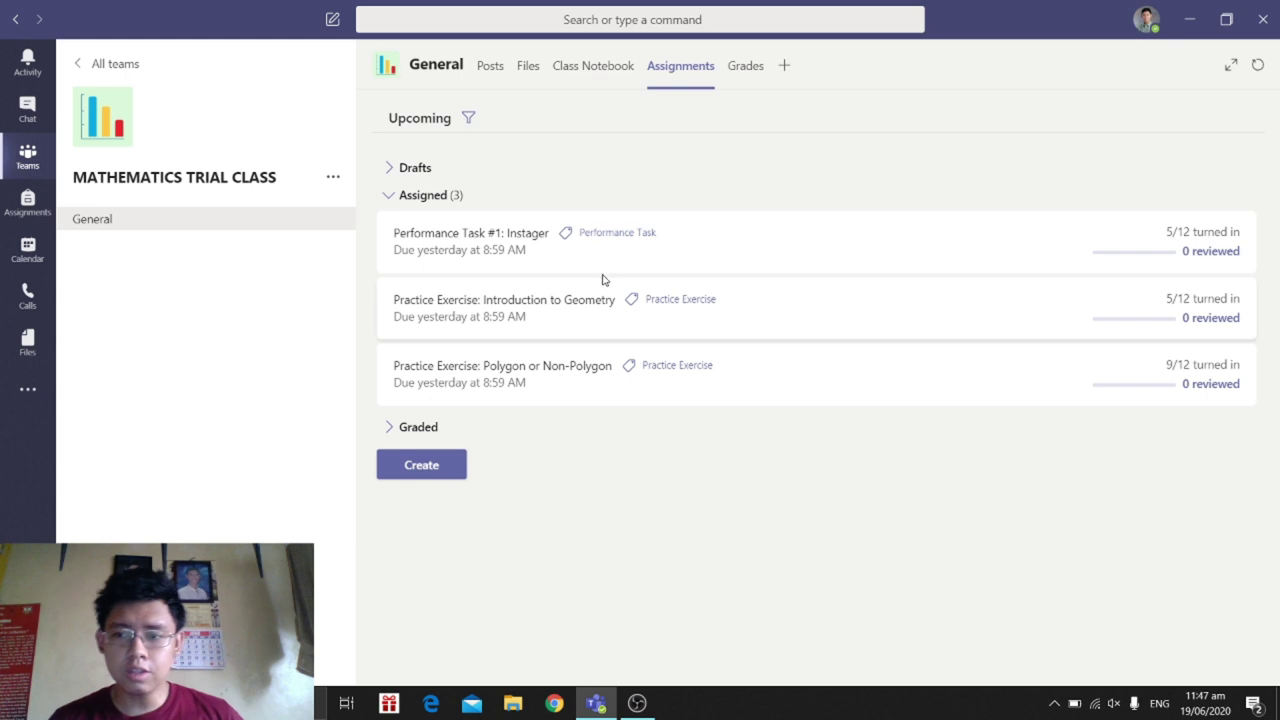
pyautogui.click(519, 258)
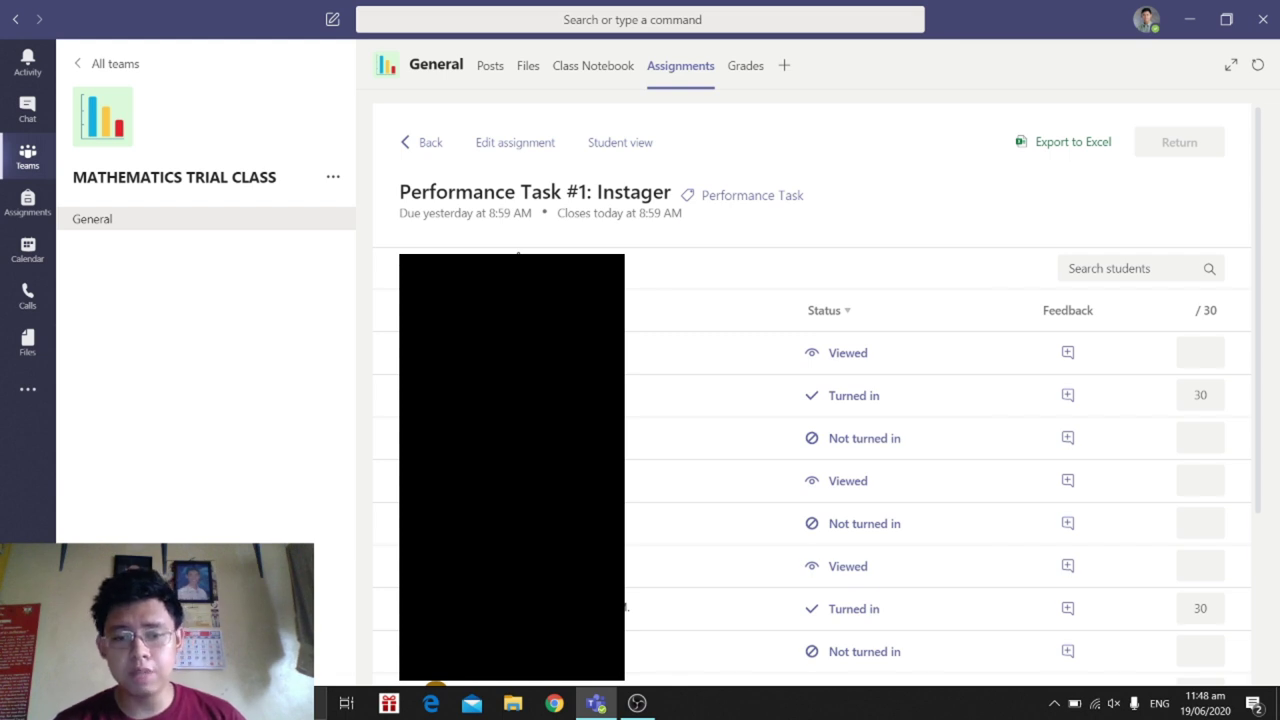
pyautogui.scroll(-2, 1152, 626)
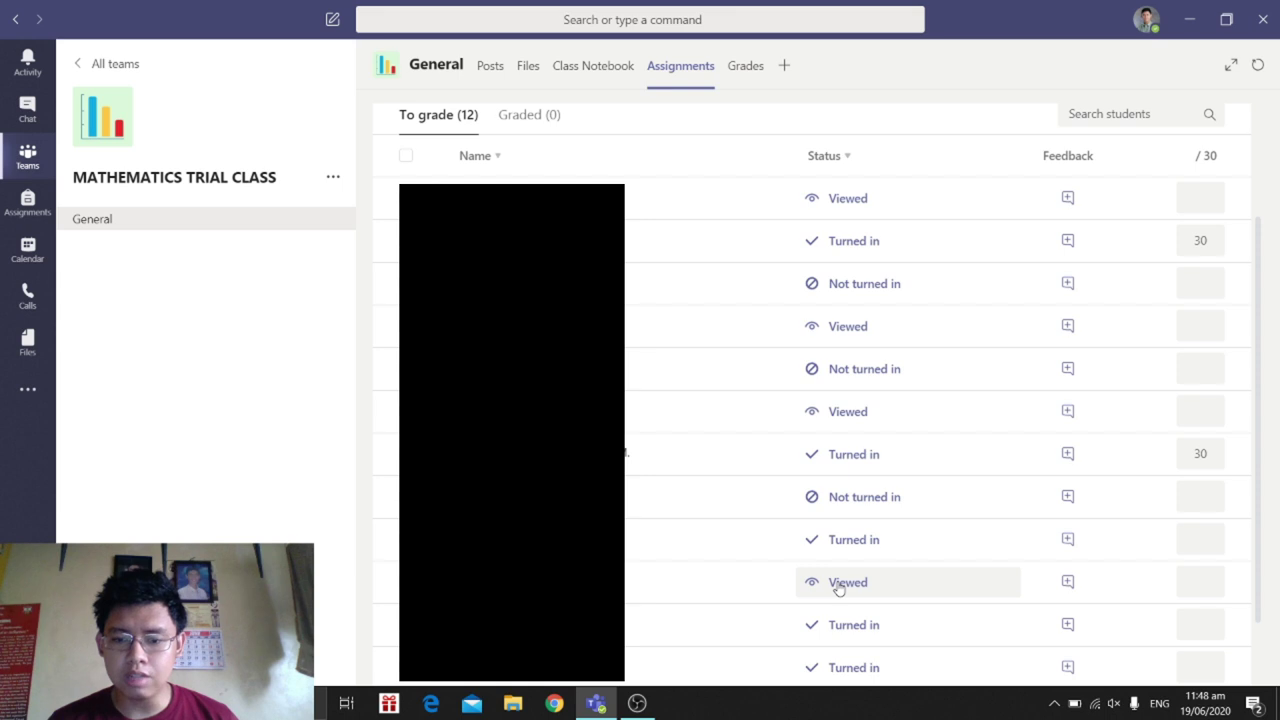
# Step: Open a student's pi.png submission for Performance Task #1, points blank out of 30
pyautogui.click(838, 588)
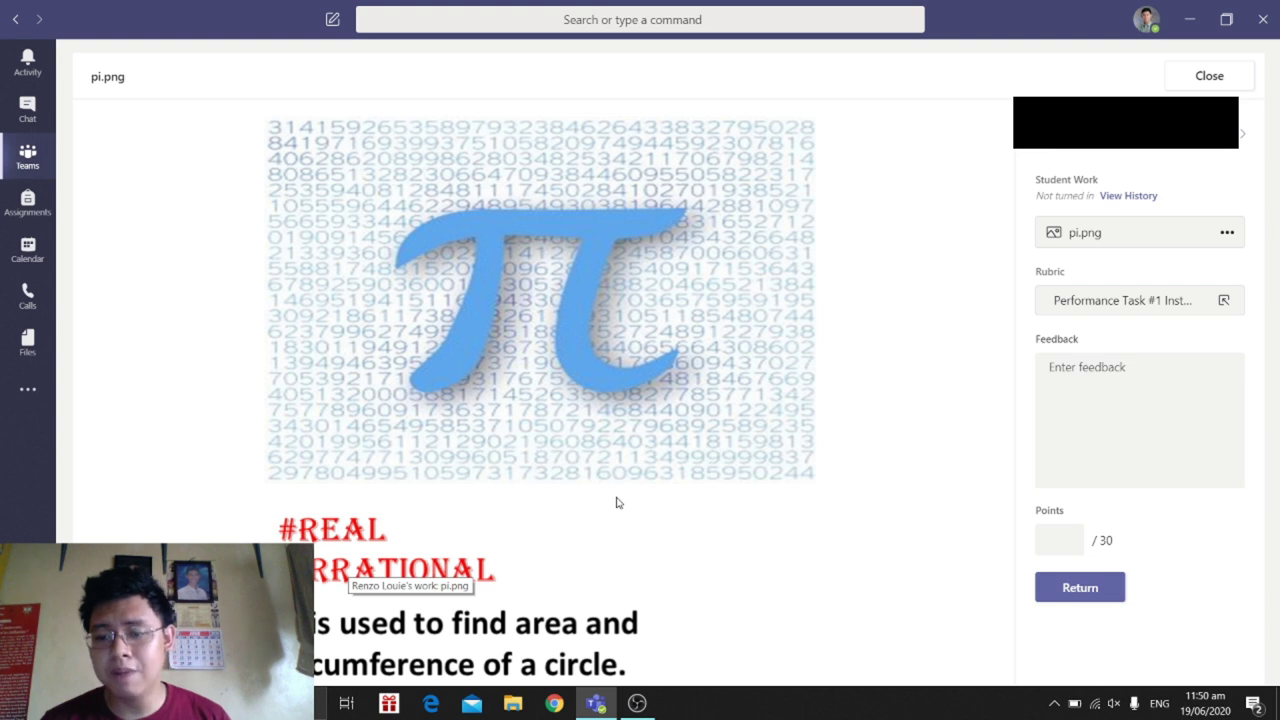
# Step: Open the rubric and rate Creativity as Good (4 points), giving a 5/30 total
pyautogui.click(1130, 306)
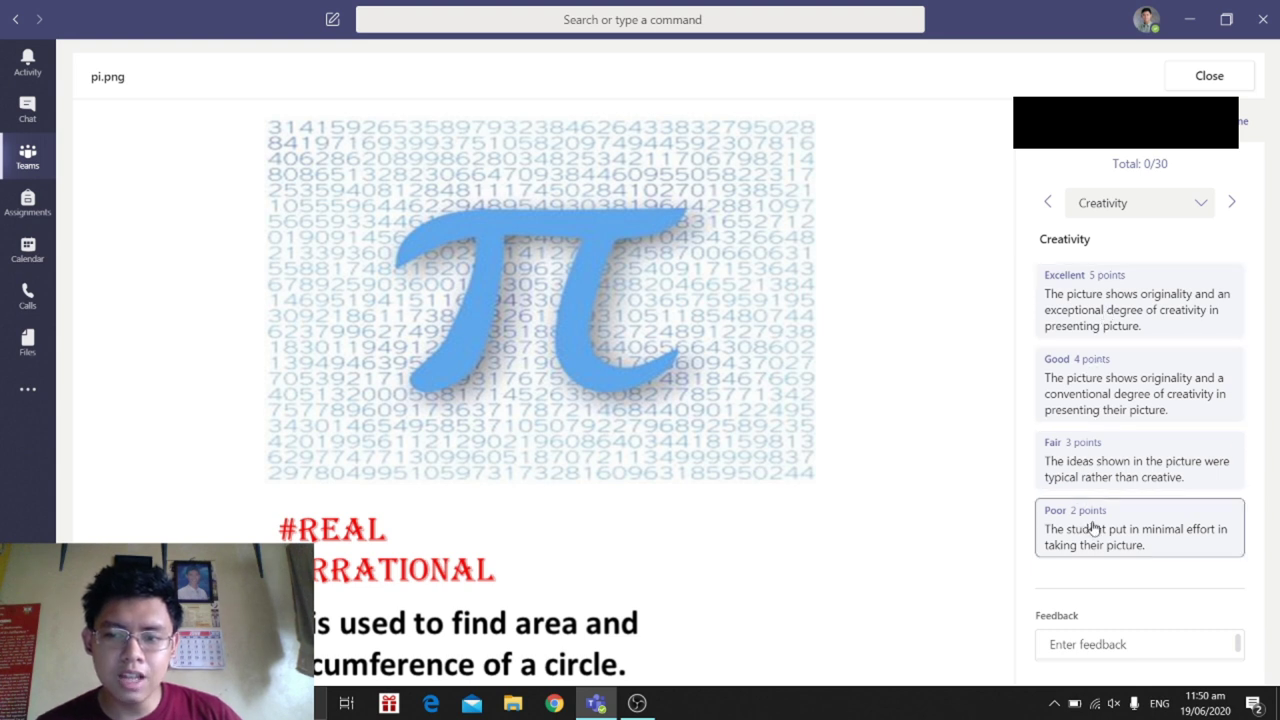
pyautogui.click(1146, 399)
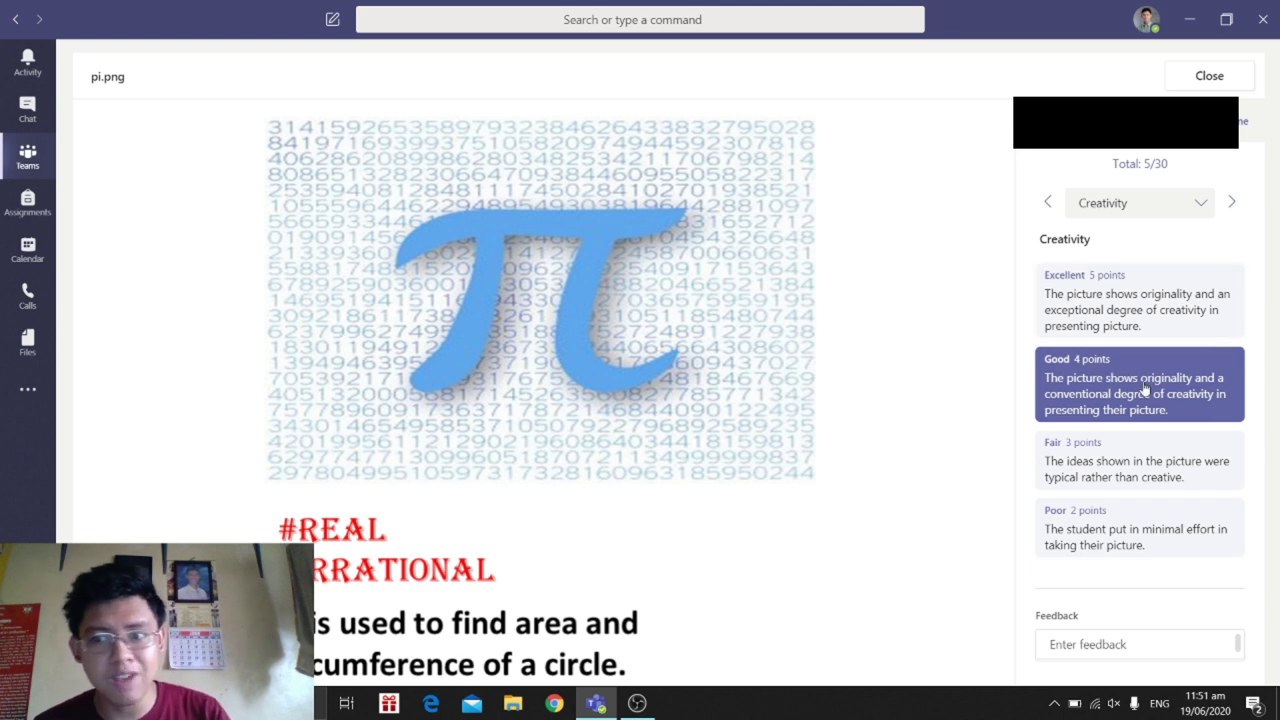
pyautogui.click(1145, 388)
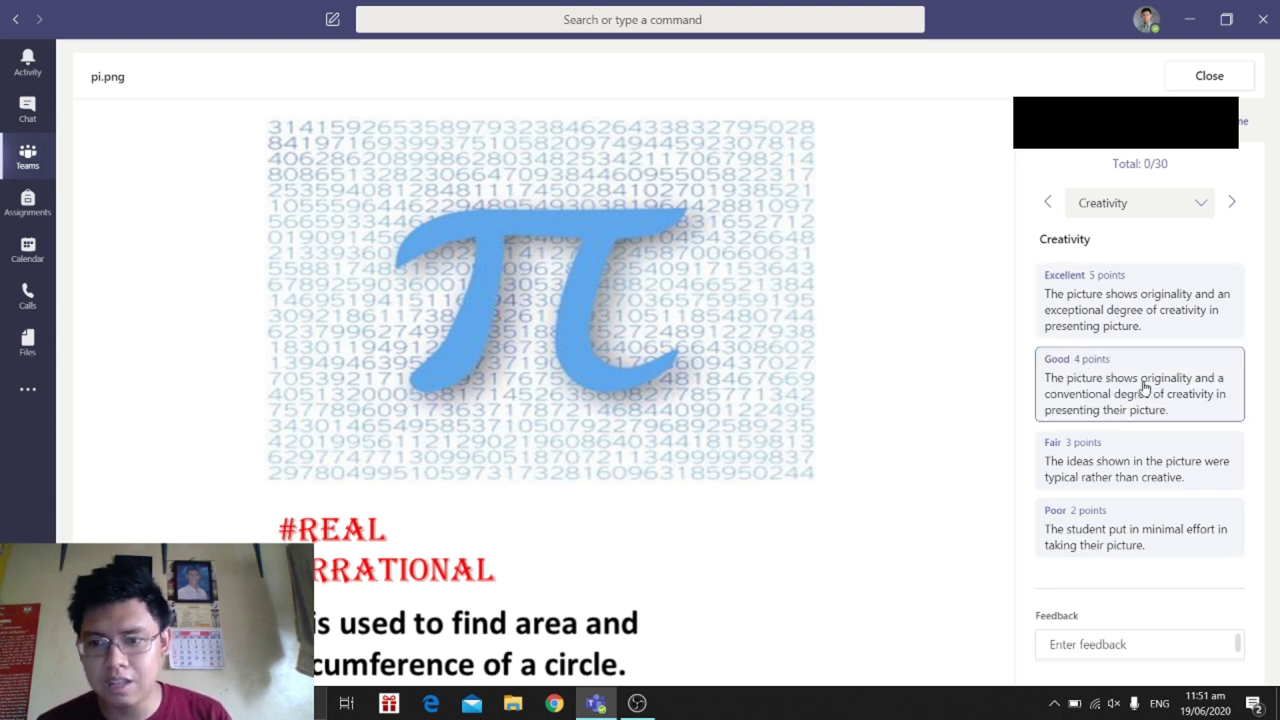
pyautogui.click(1106, 380)
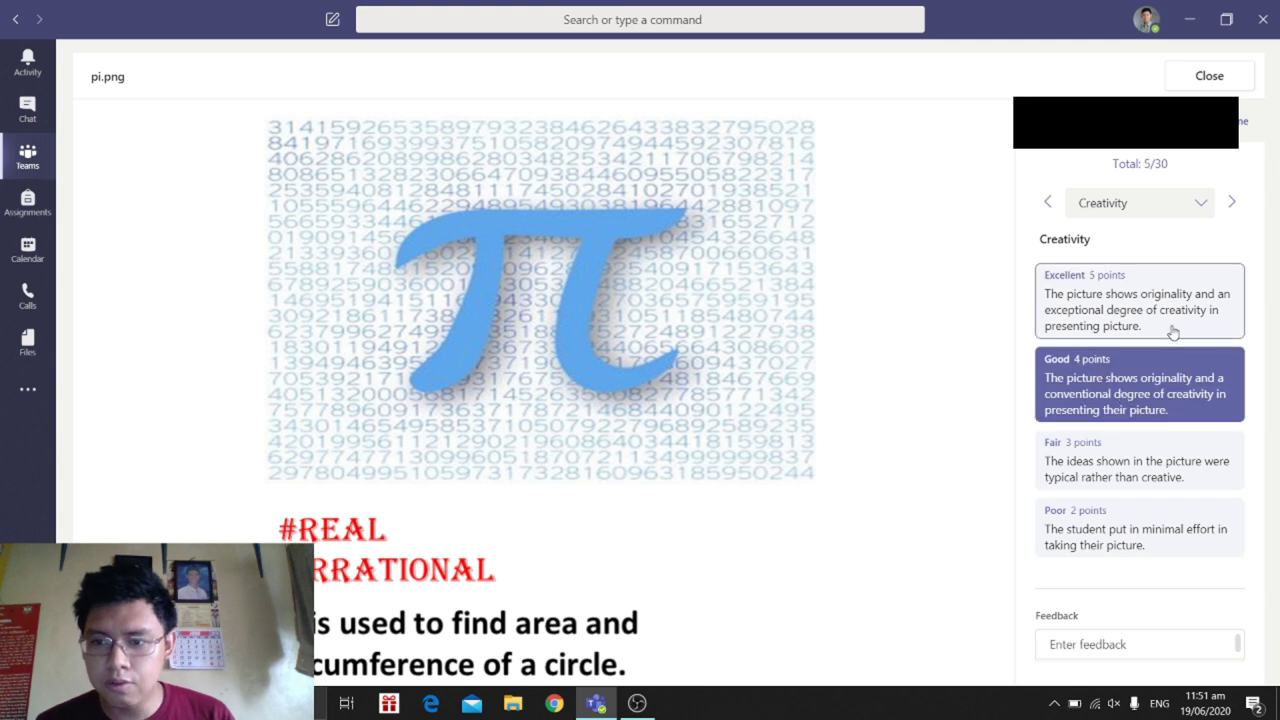
pyautogui.click(1200, 205)
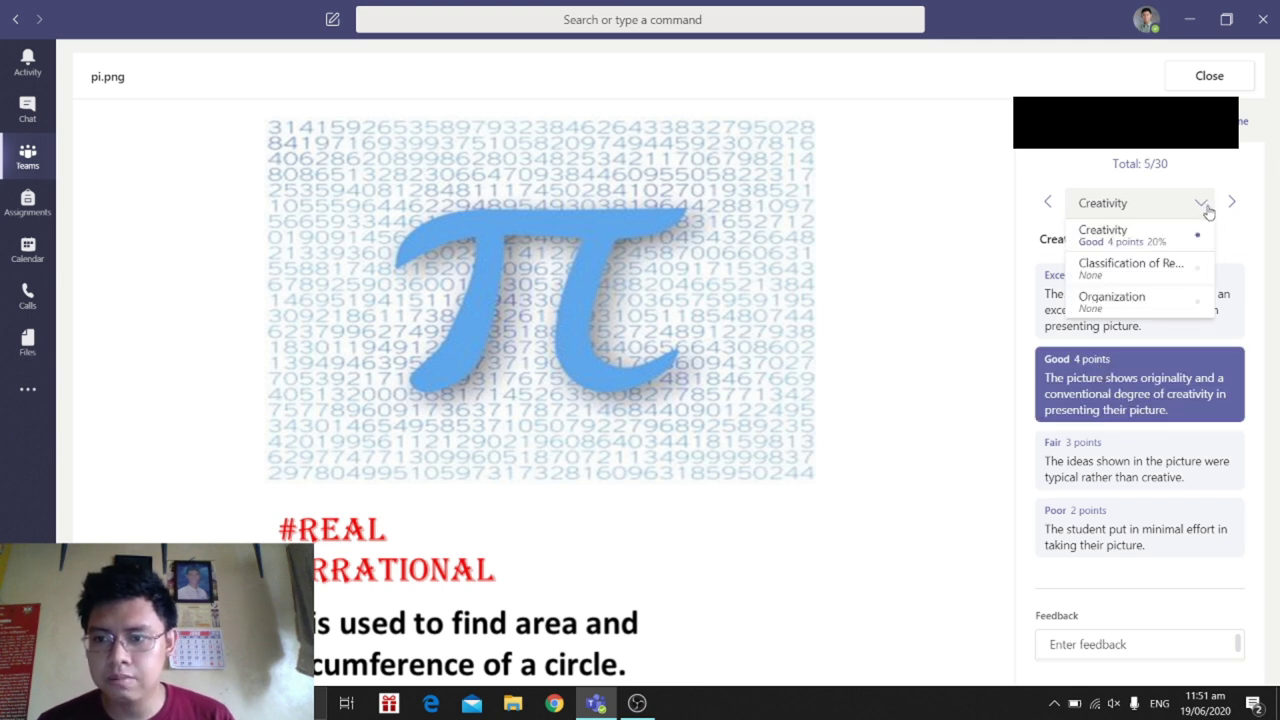
# Step: Rate Classification of Real number and Organization as Excellent, bringing the rubric total to 29/30
pyautogui.click(1178, 267)
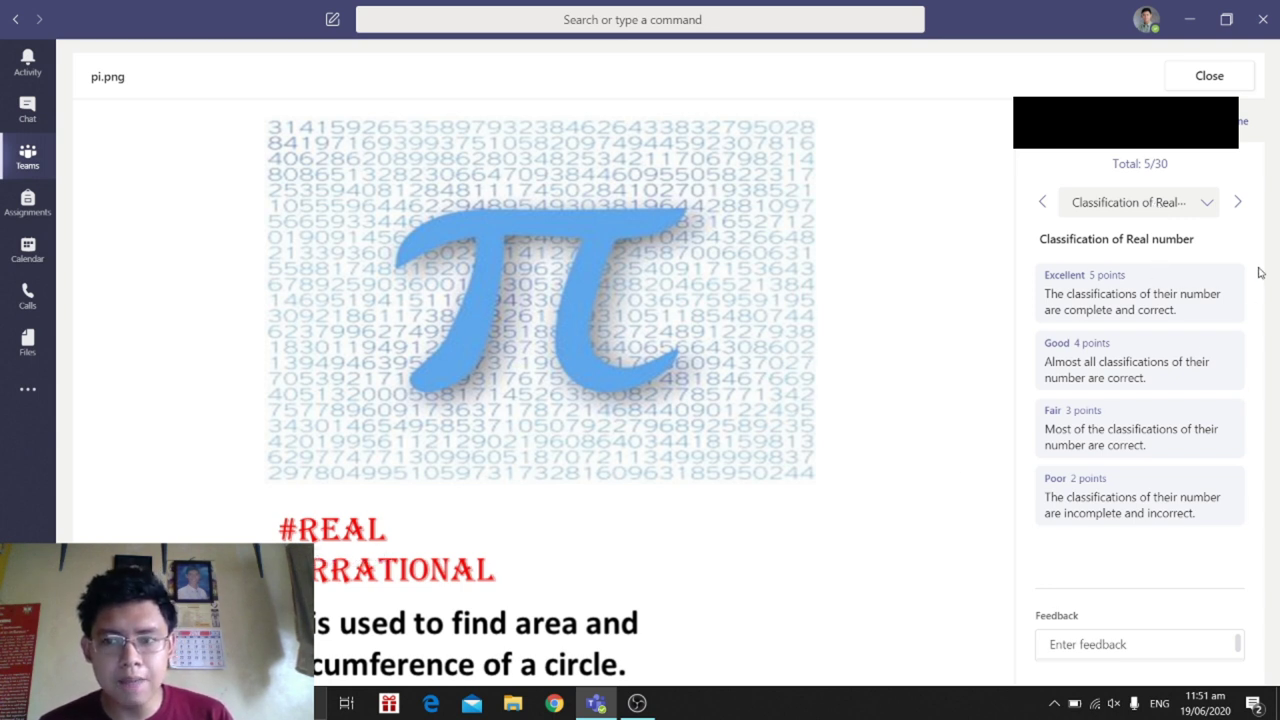
pyautogui.click(1193, 298)
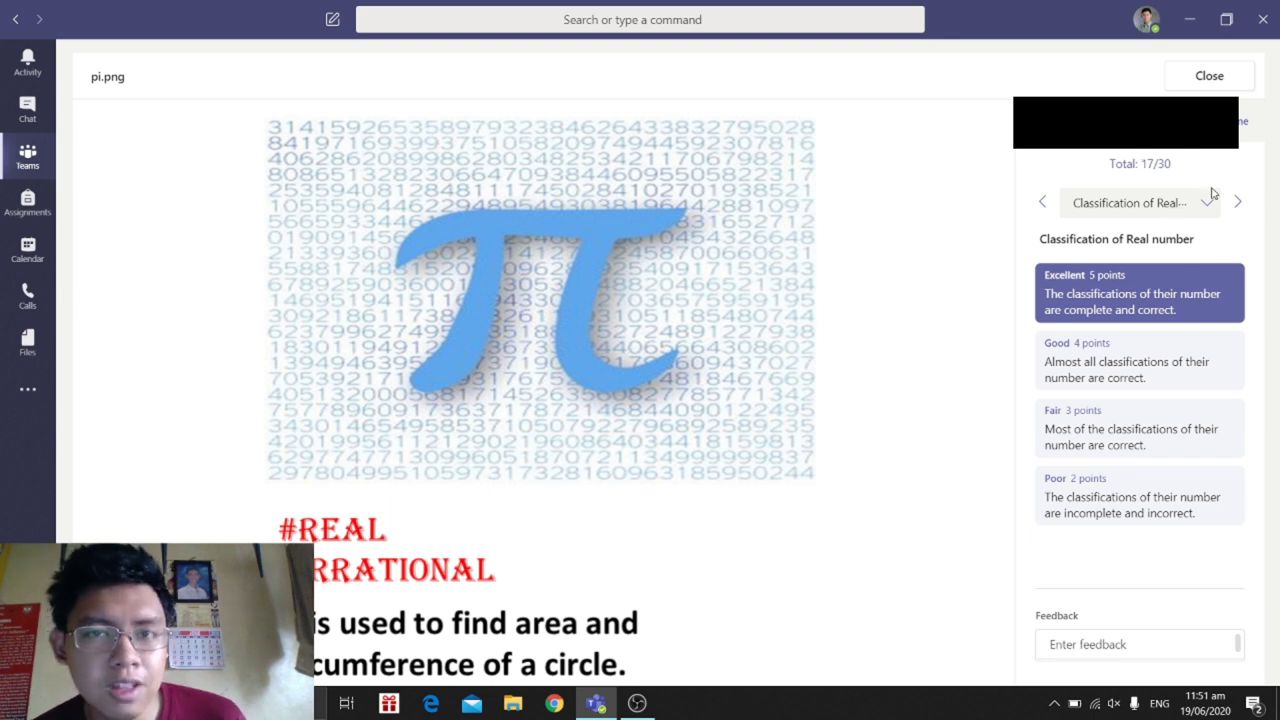
pyautogui.click(1240, 205)
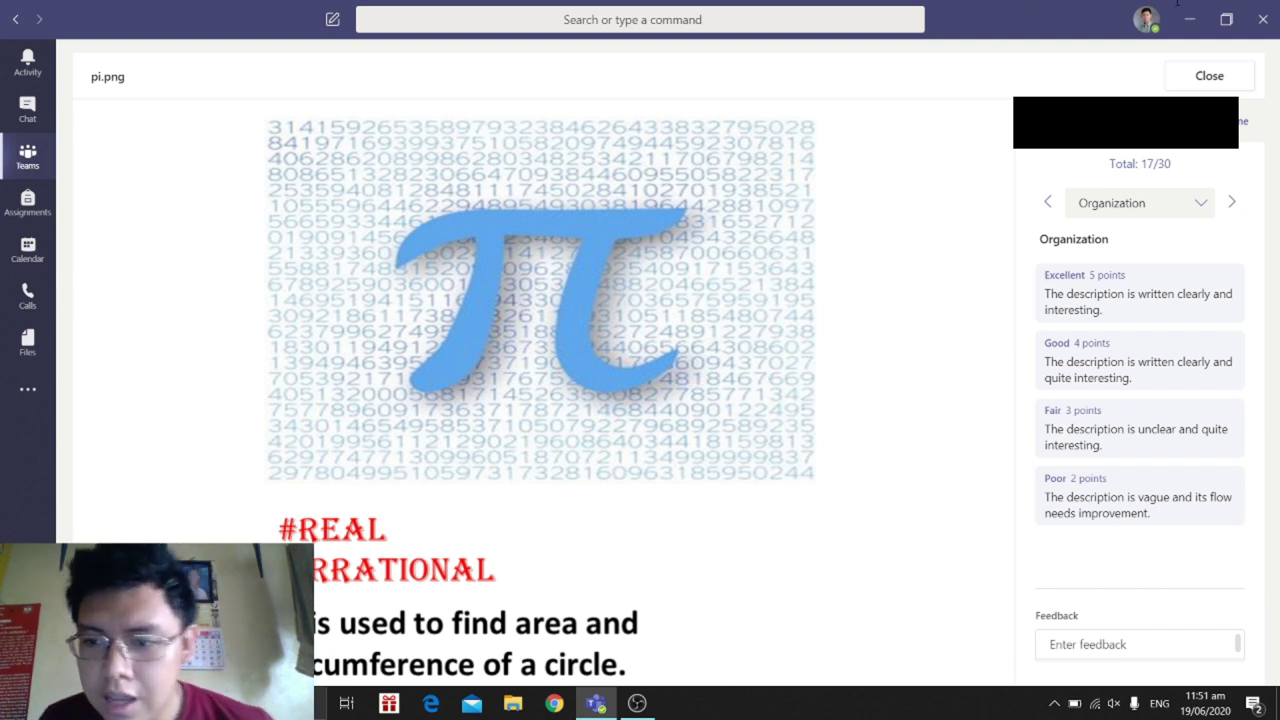
pyautogui.click(1143, 344)
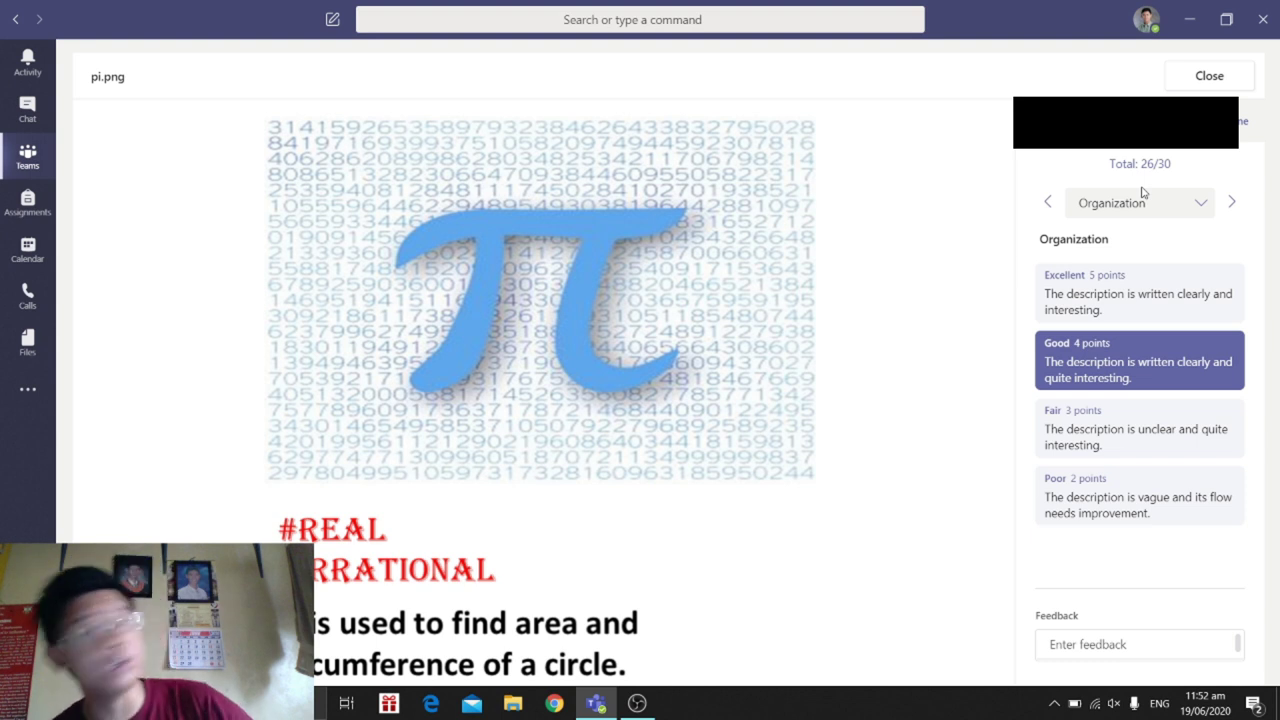
pyautogui.click(1165, 303)
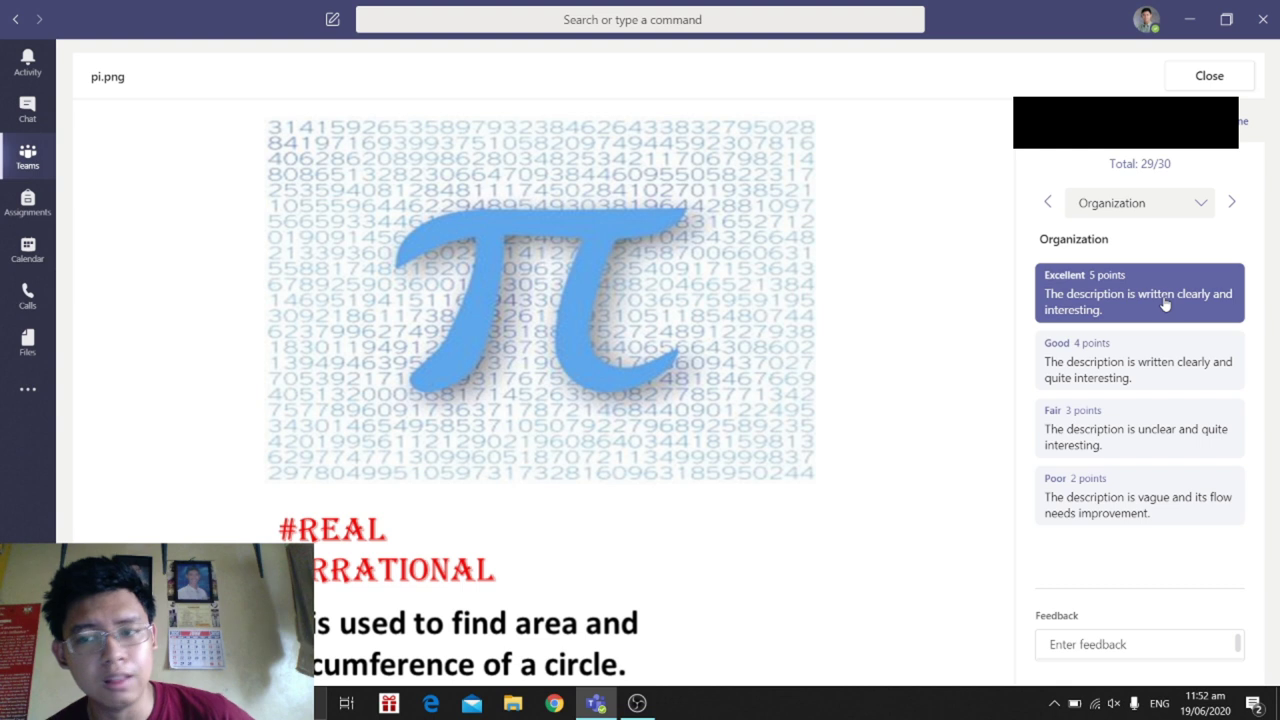
# Step: Set Organization to Good, discard the test feedback, and apply the 26/30 rubric score
pyautogui.click(1155, 418)
pyautogui.click(1137, 365)
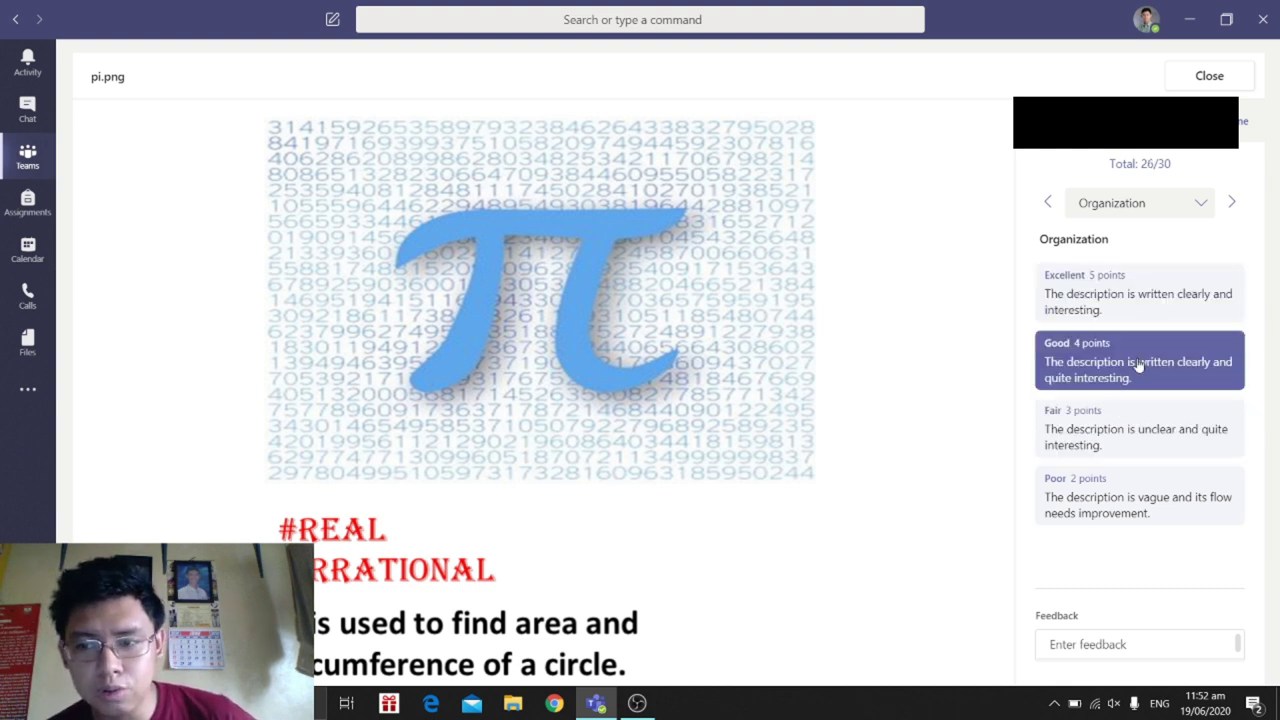
pyautogui.click(1110, 645)
pyautogui.write('sdugblslhsalfdfhaskfksdd')
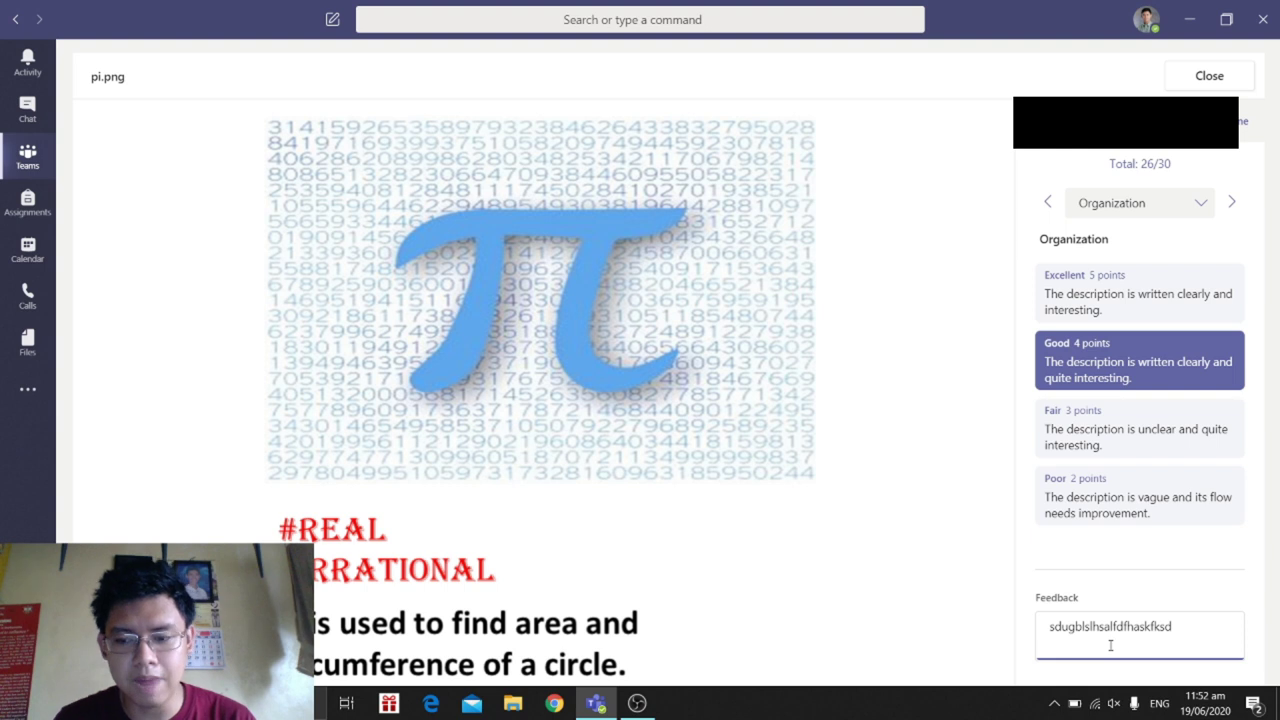
pyautogui.press('BackSpace')
pyautogui.press('BackSpace')
pyautogui.press('BackSpace')
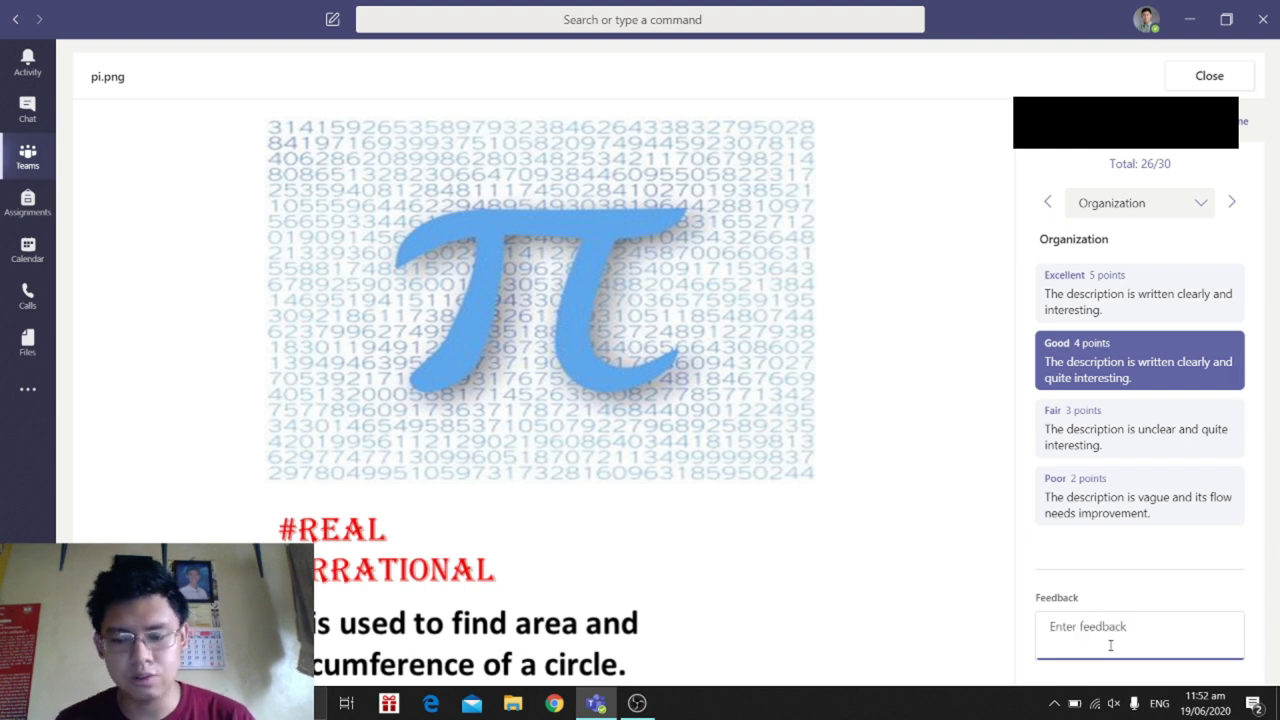
pyautogui.click(1240, 121)
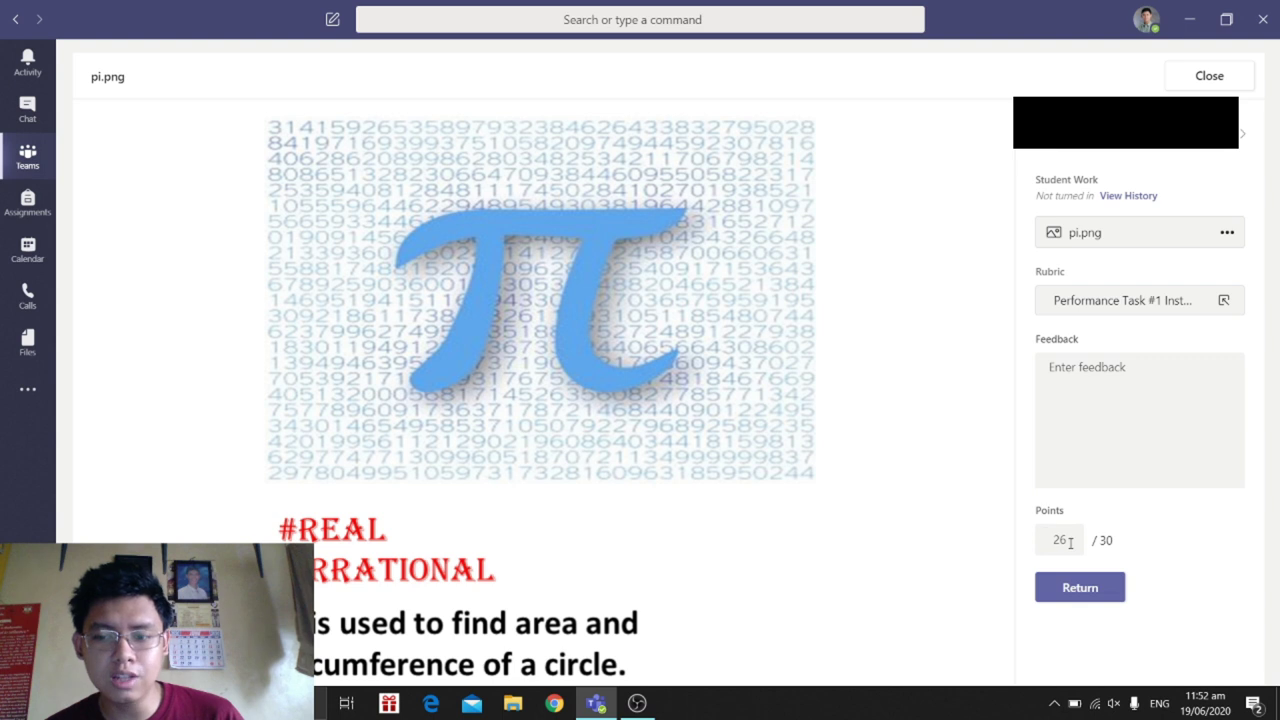
# Step: Cycle through the other submissions and return to the Performance Task #1 list showing 26 and 19
pyautogui.click(1245, 140)
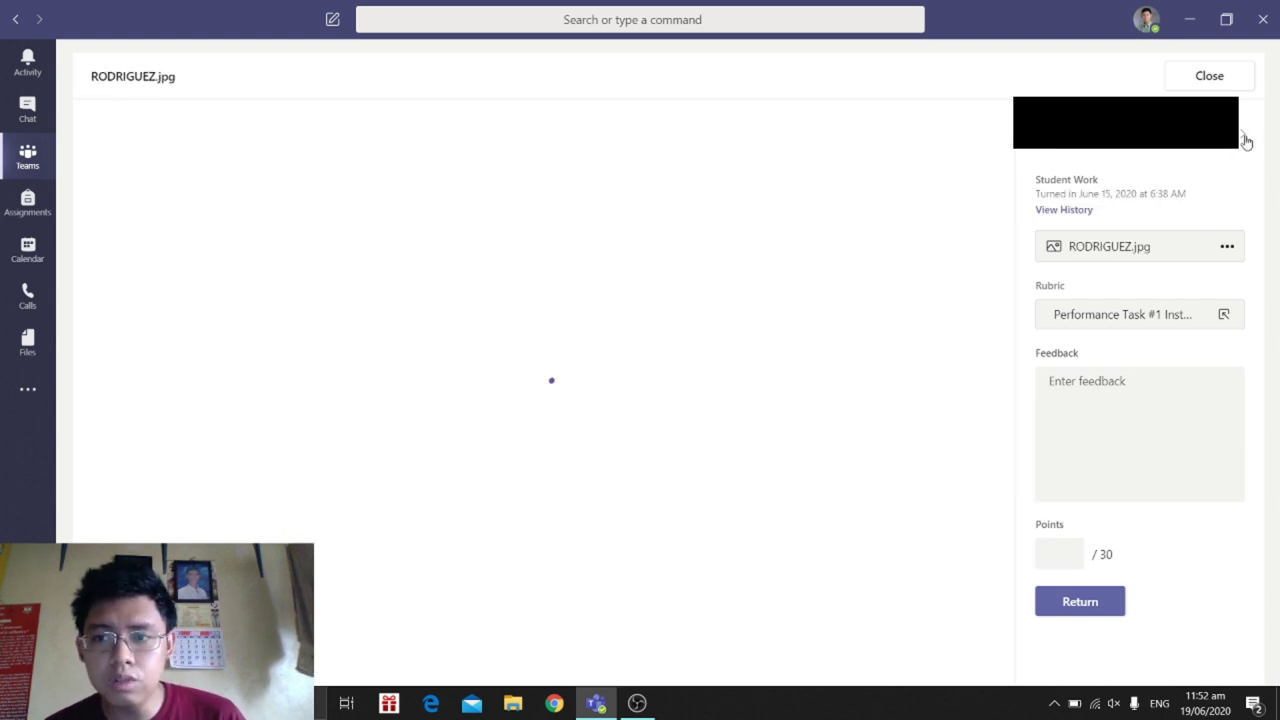
pyautogui.click(1245, 140)
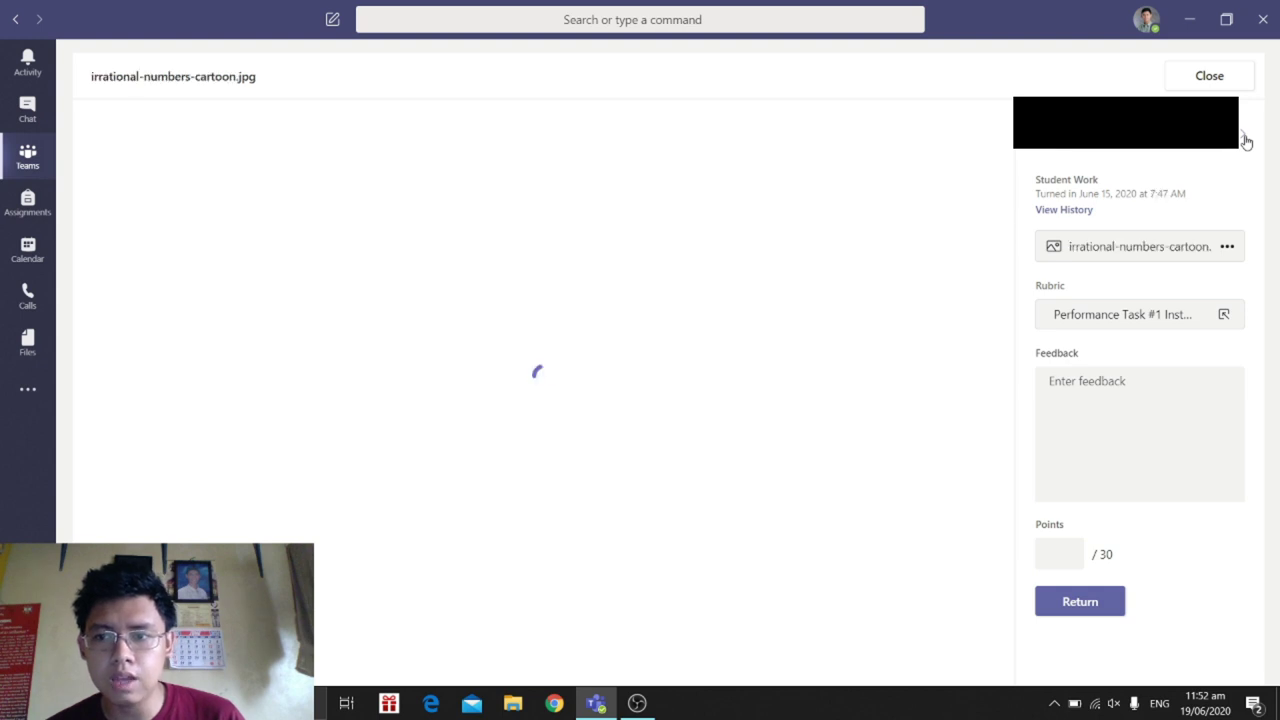
pyautogui.click(1245, 140)
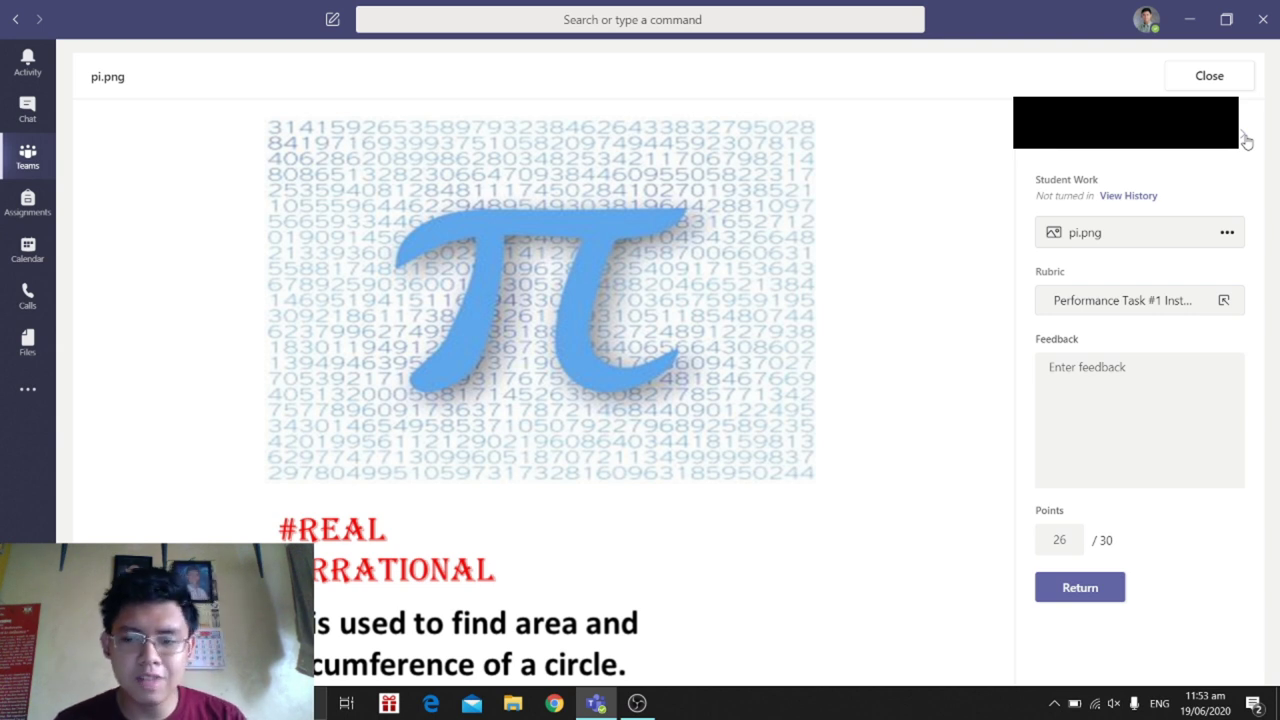
pyautogui.click(1209, 76)
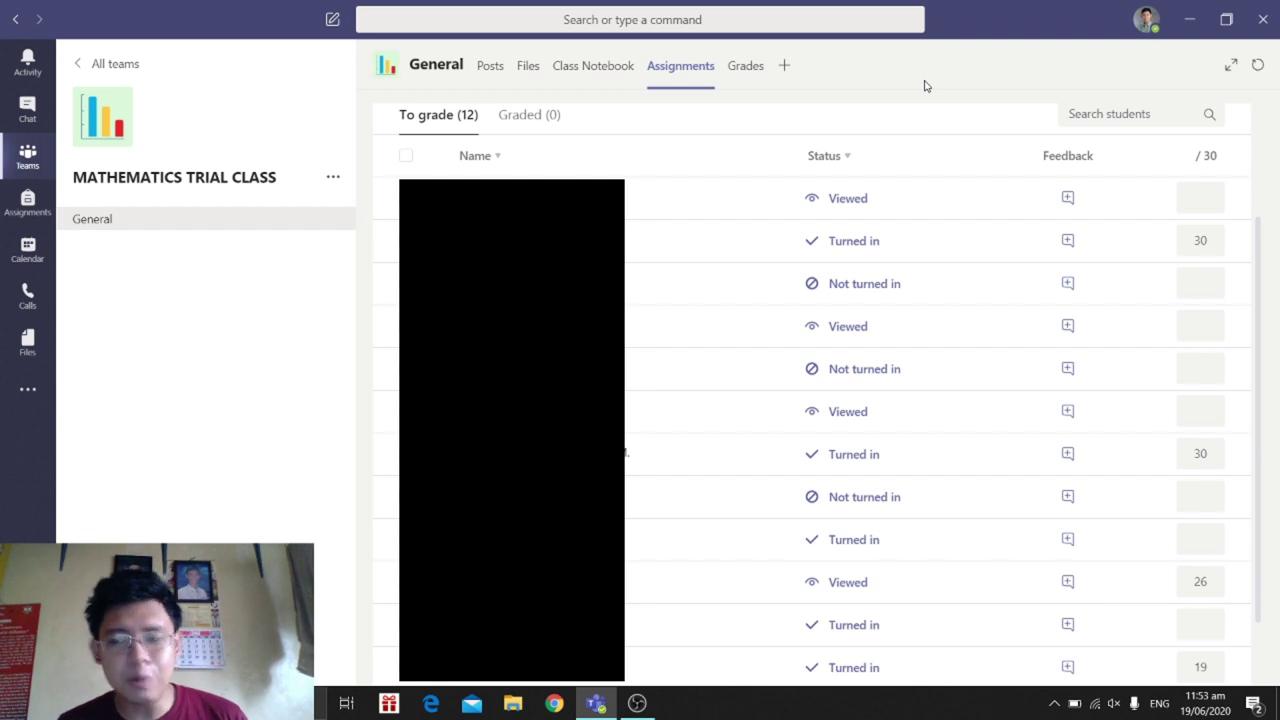
# Step: Open the Grades tab and review every student's status or score across the three assignments
pyautogui.click(738, 68)
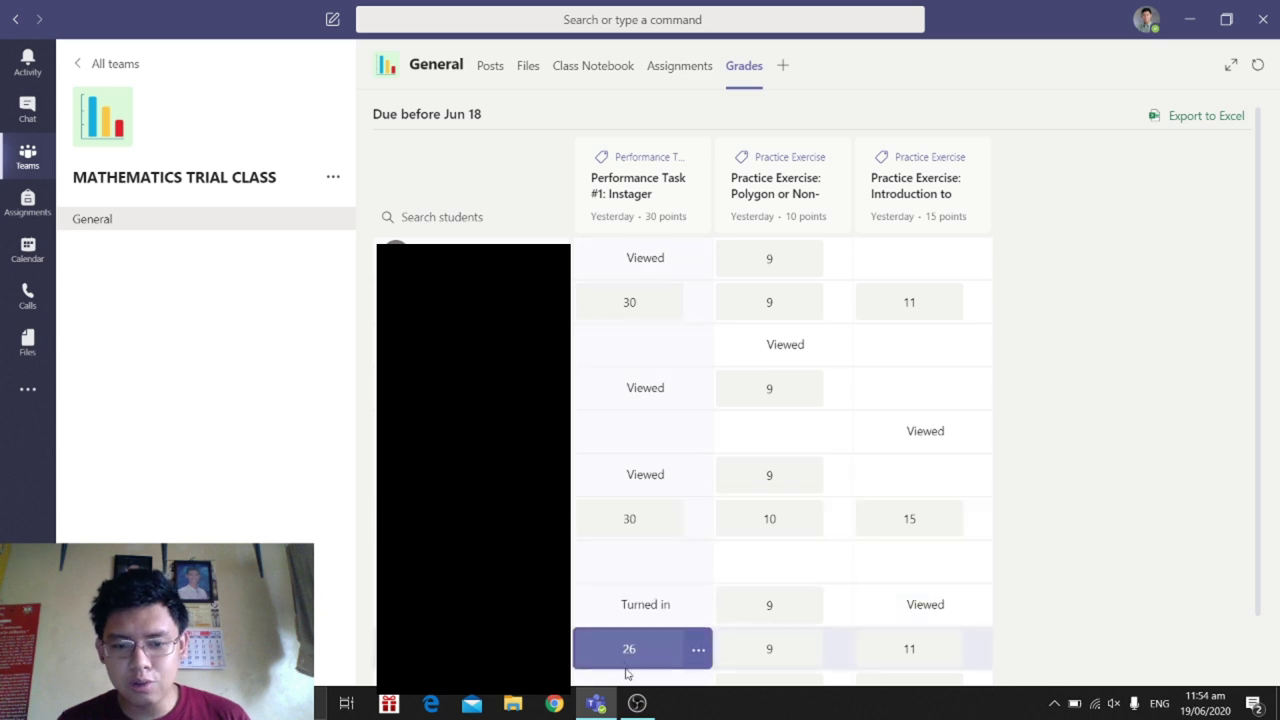
pyautogui.scroll(-1, 662, 600)
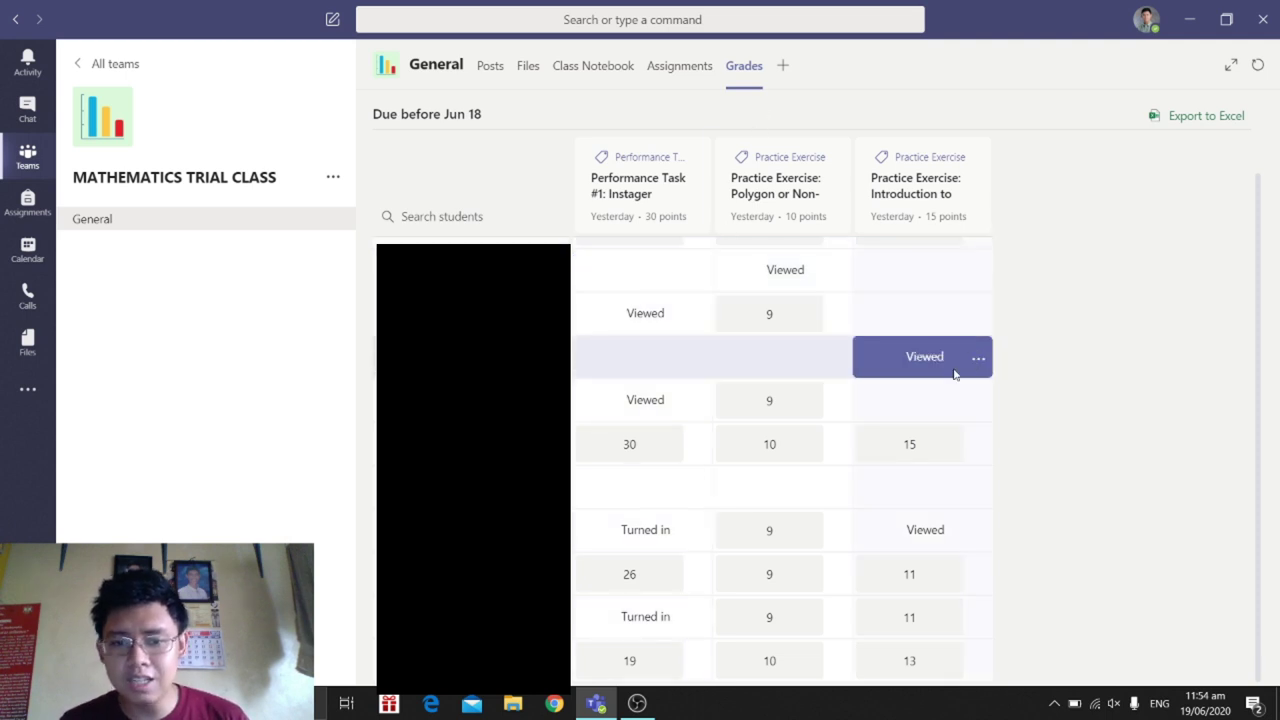
pyautogui.scroll(1, 720, 350)
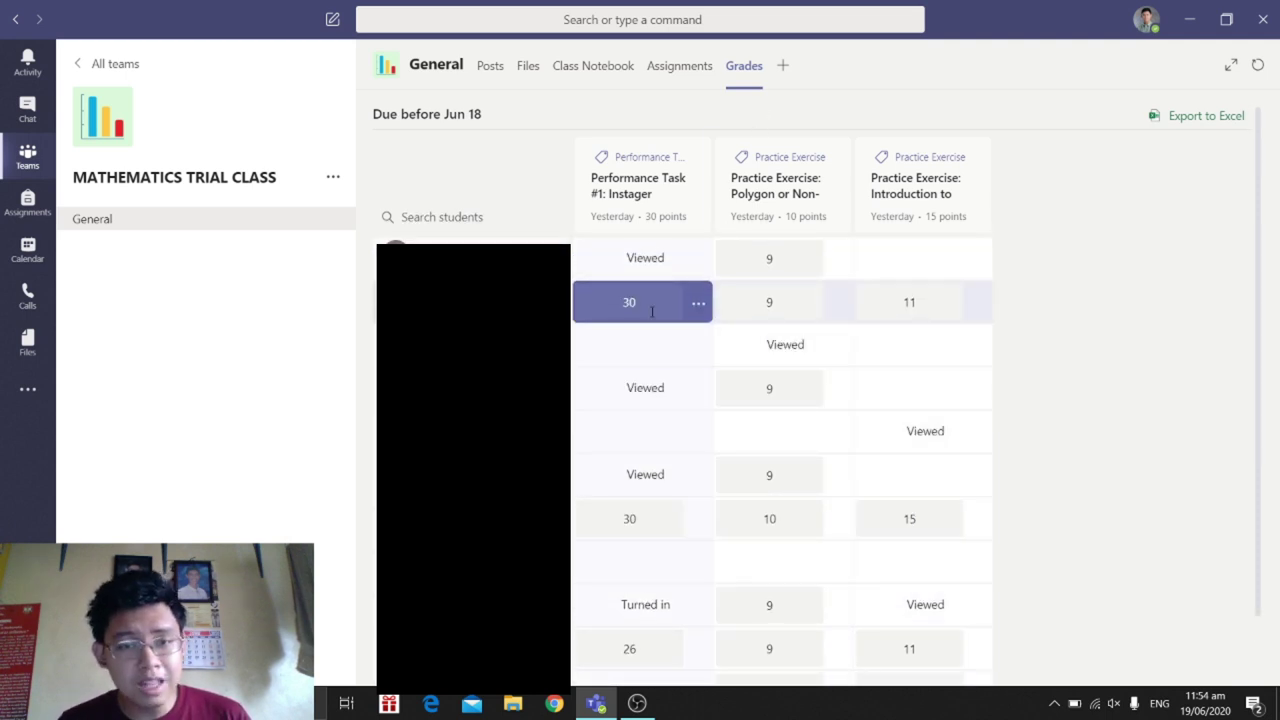